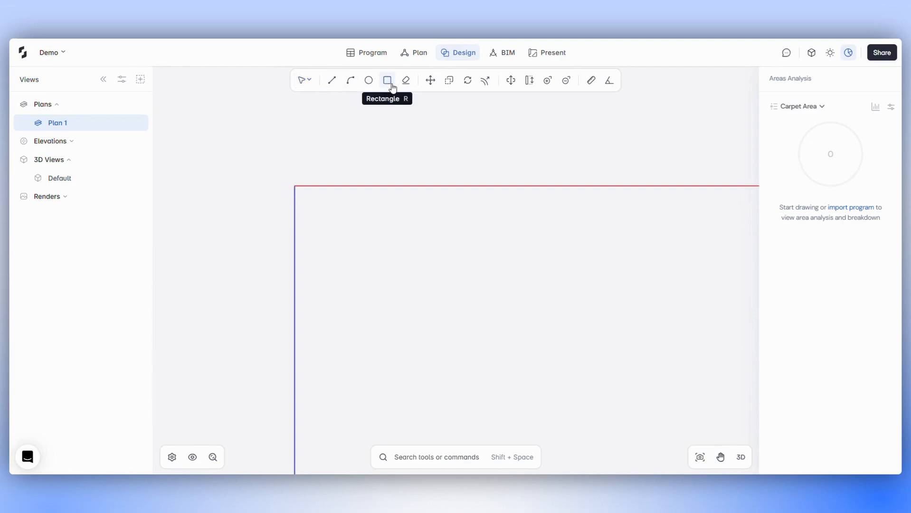
Step: Draw a rectangular space near the axis origin with the Rectangle tool in Free Form offset mode, setting its length to 50' 8"
left_click(392, 88)
left_click(811, 53)
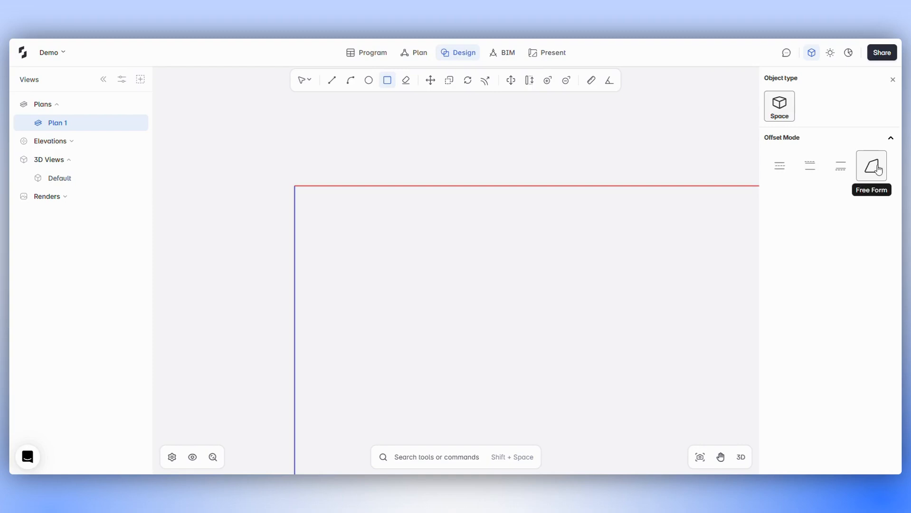
left_click(309, 193)
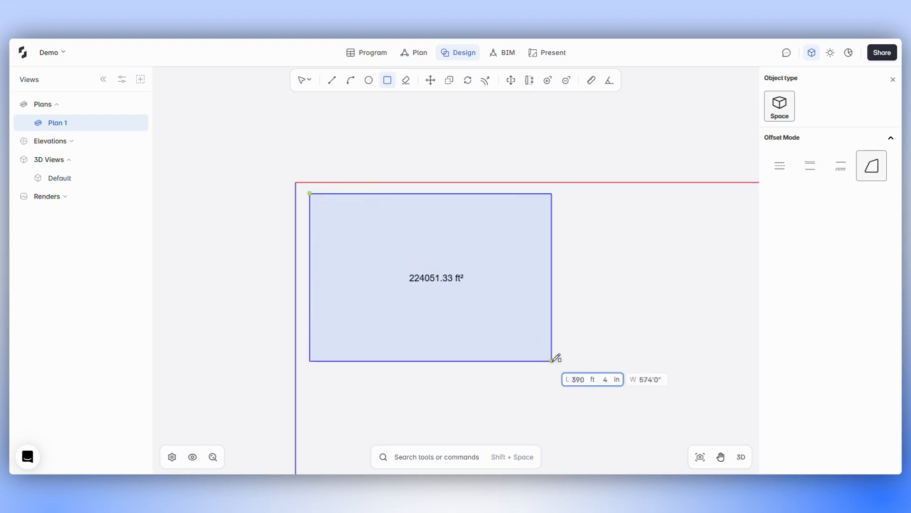
scroll(416, 266, "up", 3)
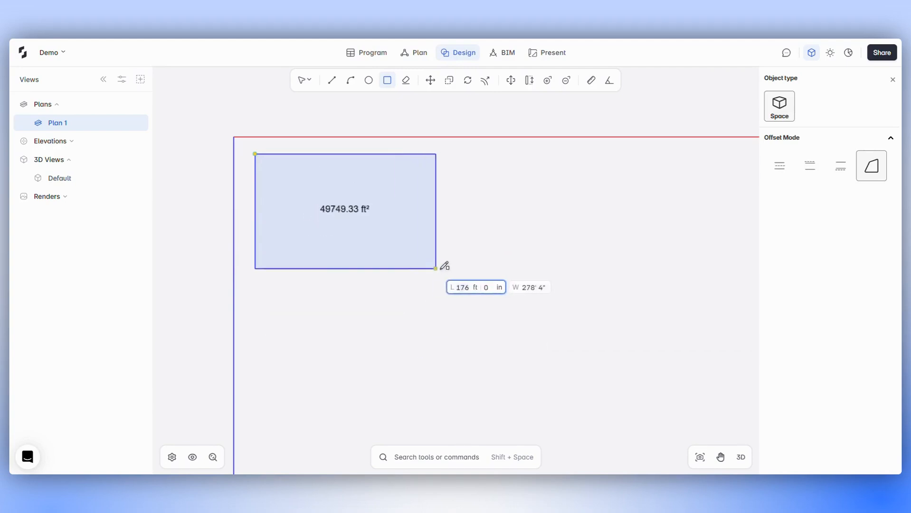
key("BackSpace")
key("BackSpace")
key("BackSpace")
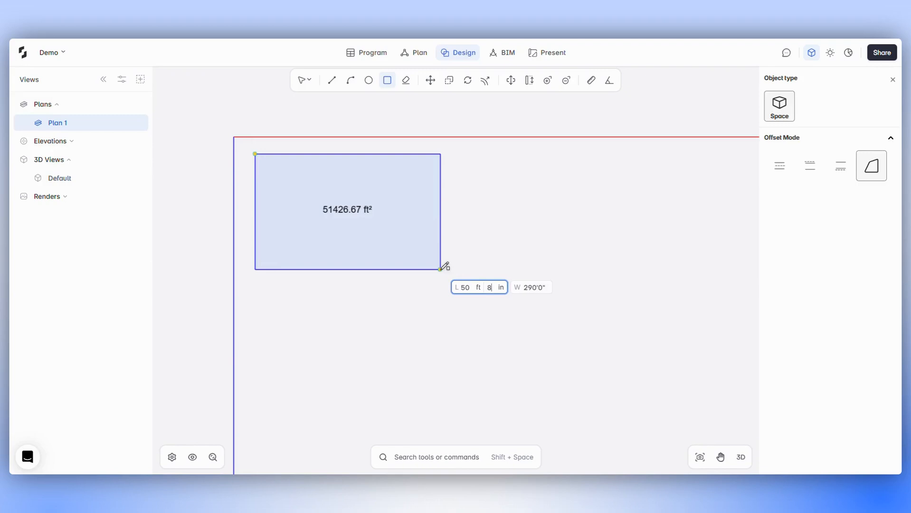
key("Tab")
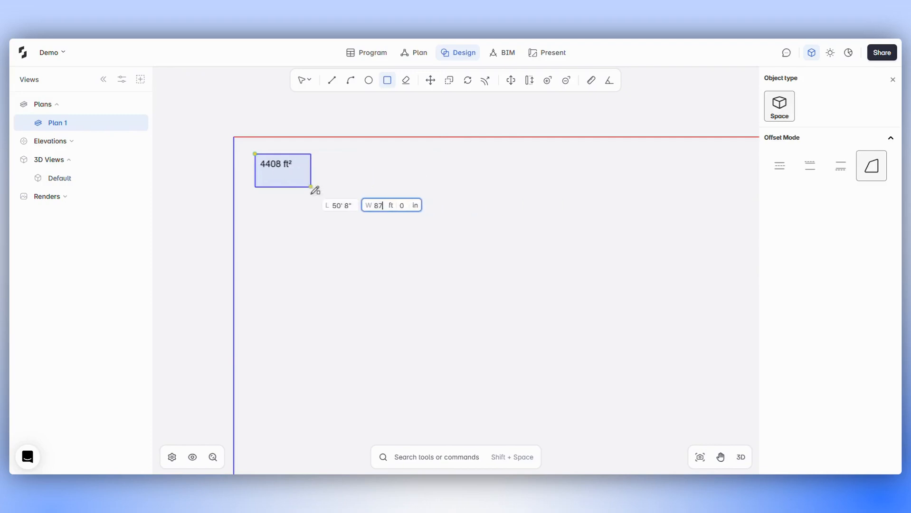
scroll(270, 153, "up", 5)
scroll(298, 173, "up", 2)
scroll(427, 309, "down", 3)
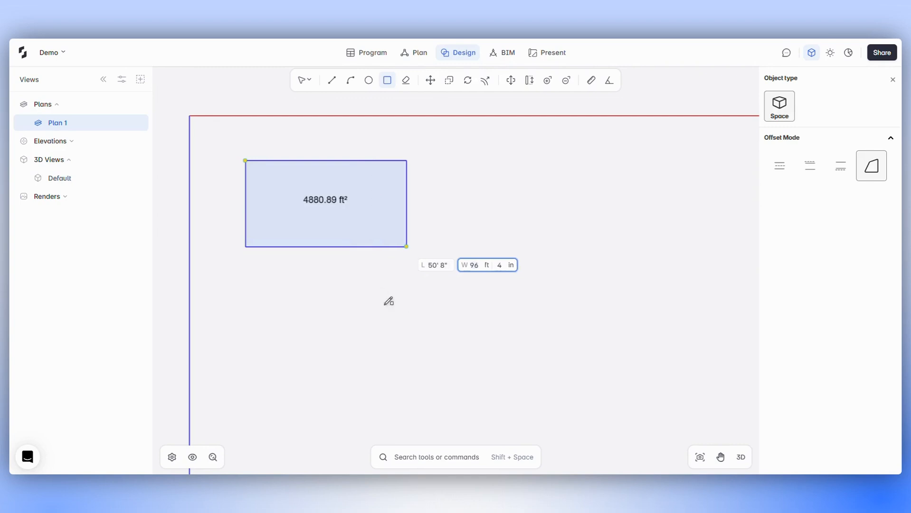
key("Return")
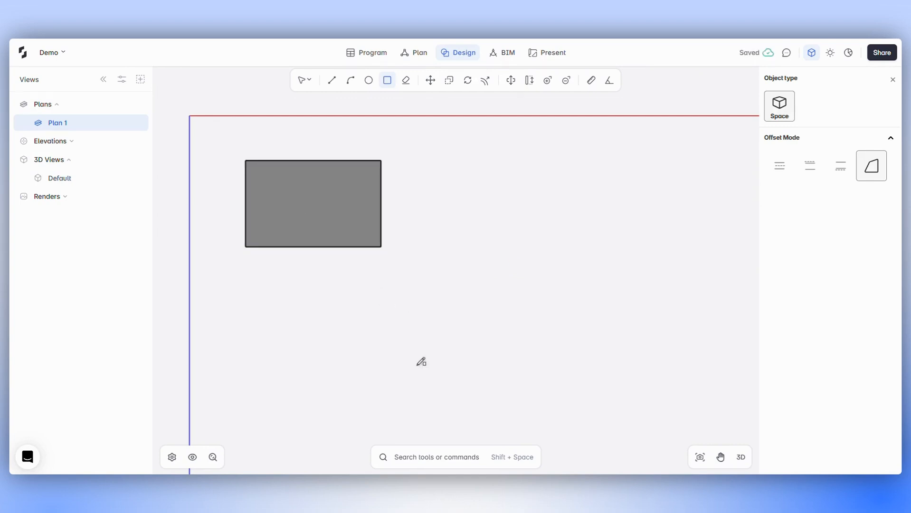
Step: Draw a second rectangular space about 111' 4" by 126' from the first space's upper-right corner and switch to the 3D view
left_click(381, 161)
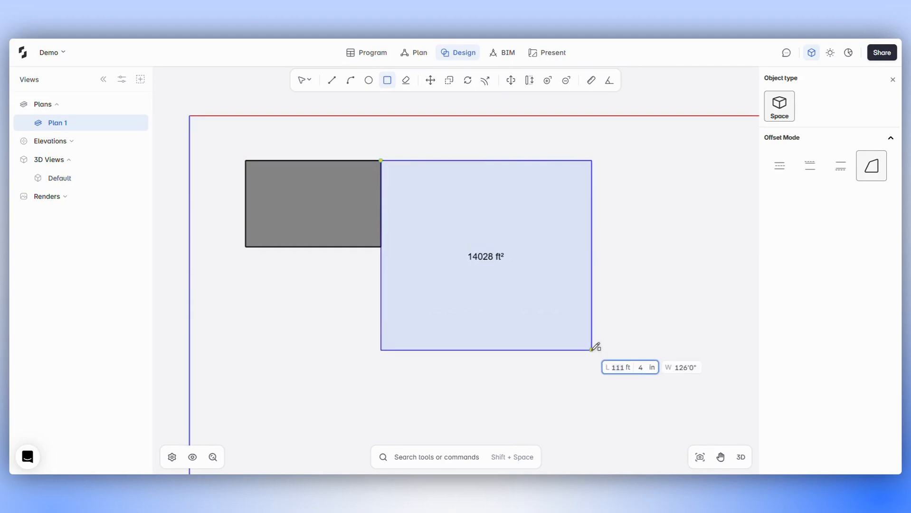
left_click(591, 350)
left_click(740, 456)
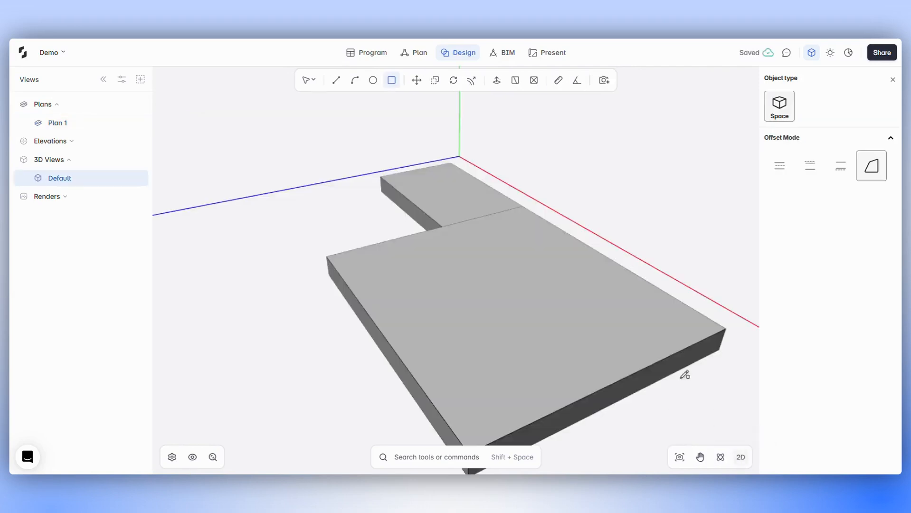
Step: Draw a third rectangular space in 3D from the inner corner where the two spaces meet, and return to the 2D plan
scroll(681, 377, "down", 3)
middle_click_drag(745, 304, 428, 275)
left_click(447, 245)
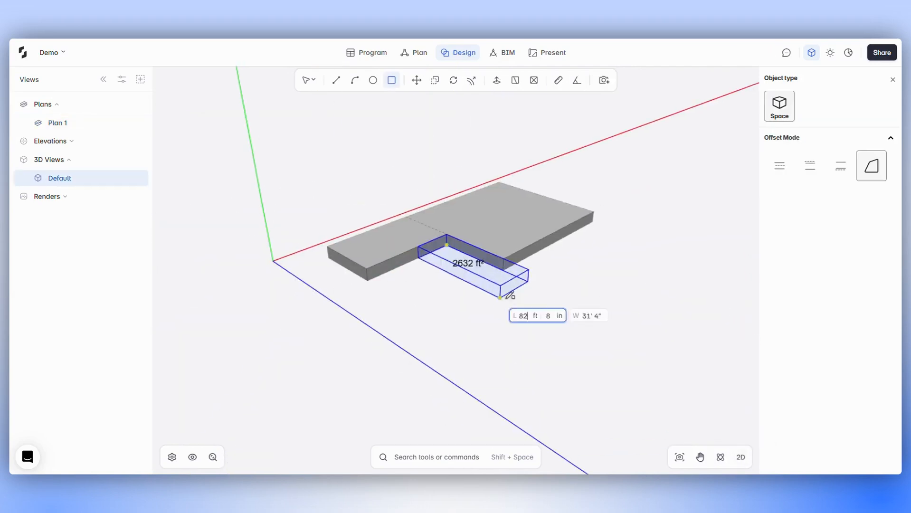
left_click(441, 364)
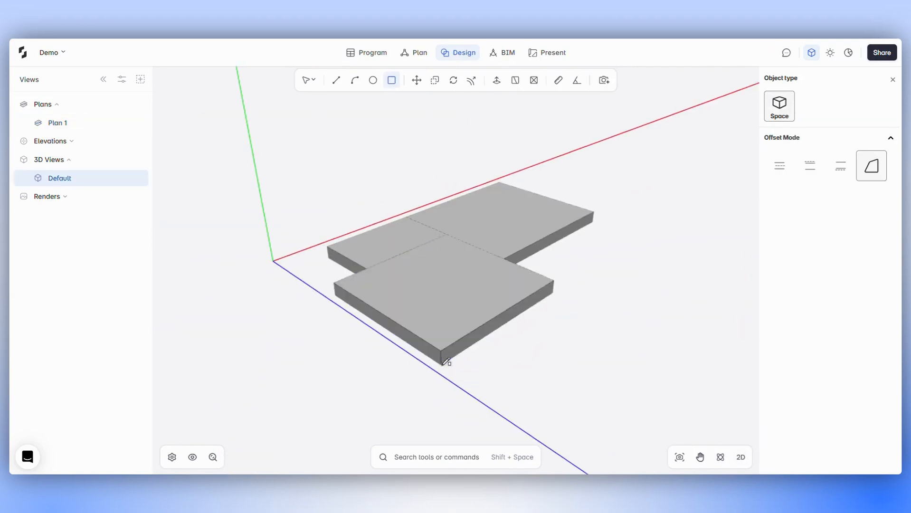
left_click(740, 457)
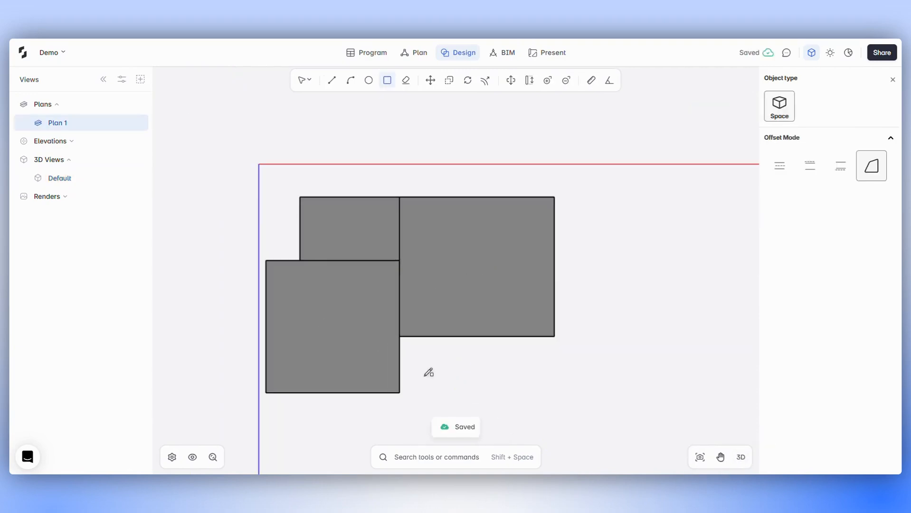
Step: Draw a stepped space with the Line tool below the largest rectangle, its short jog segments about 28', 20' and 14' long
left_click(331, 81)
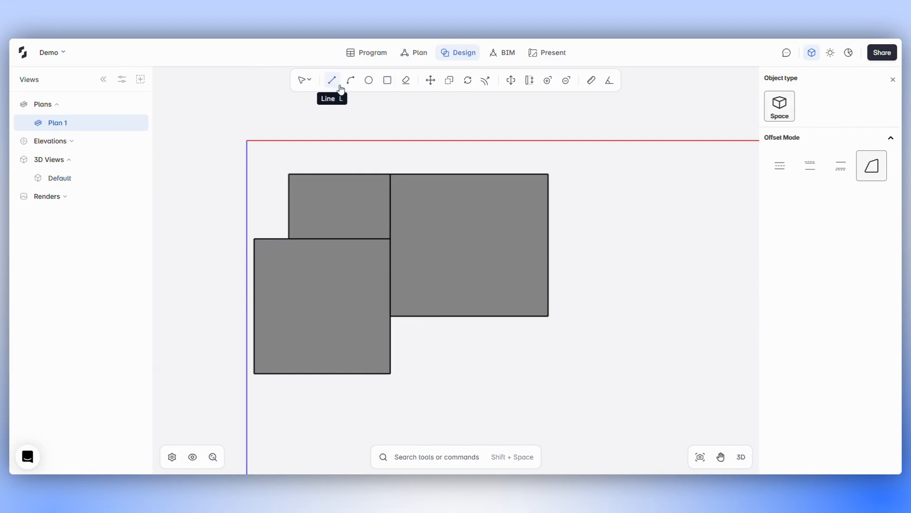
scroll(442, 369, "down", 3)
left_click(433, 370)
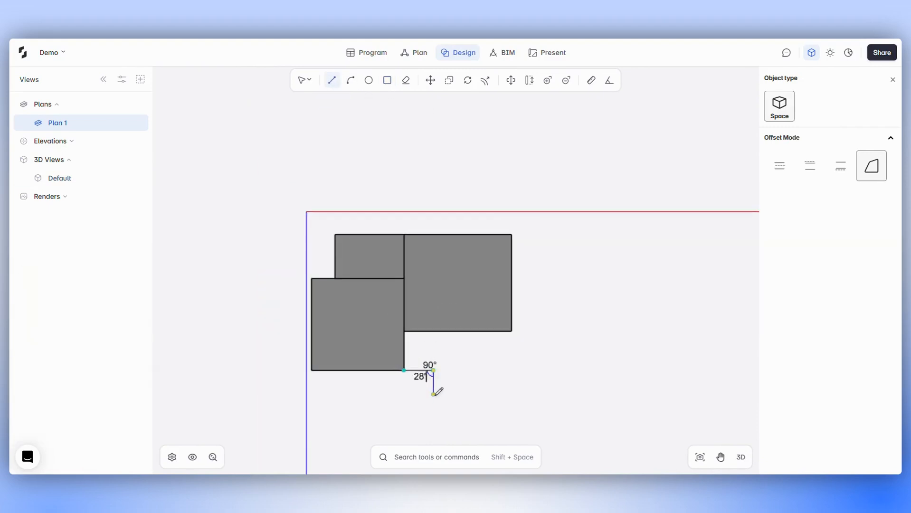
left_click(433, 395)
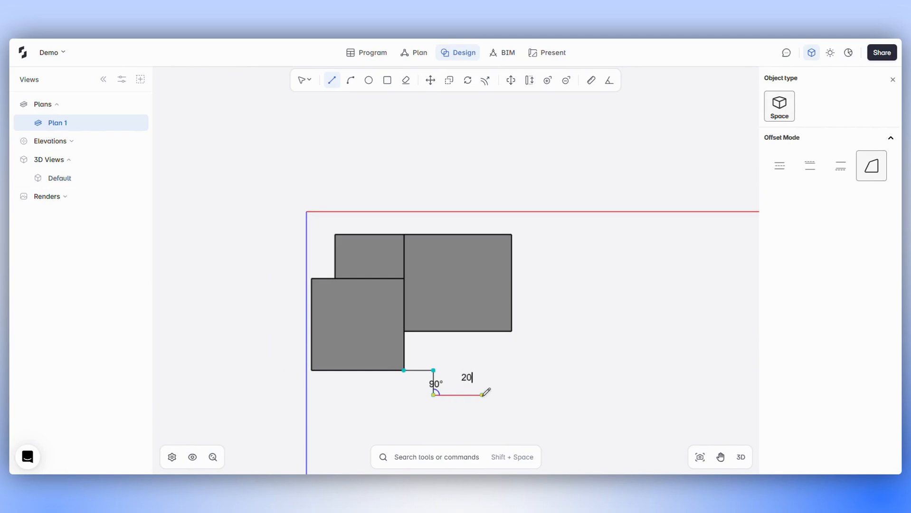
scroll(427, 349, "up", 2)
left_click(462, 418)
type("14")
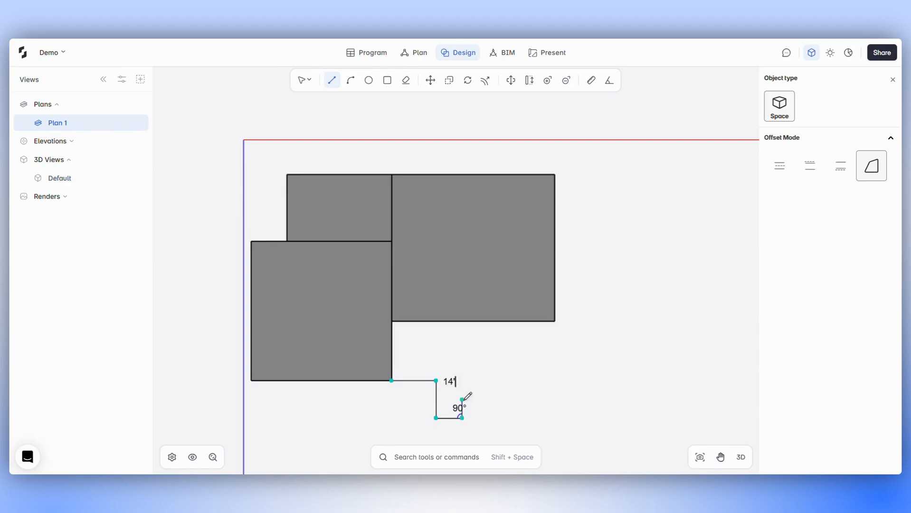
left_click(463, 399)
left_click(533, 400)
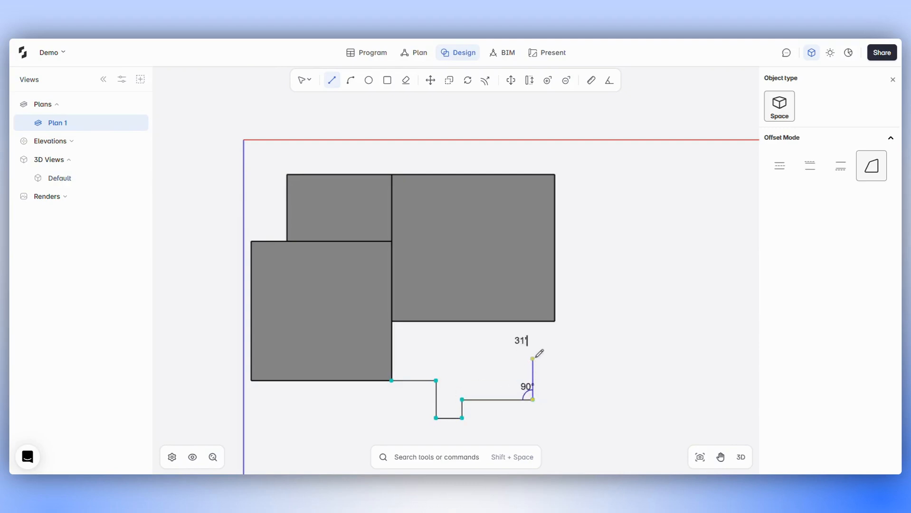
left_click(532, 321)
scroll(559, 322, "down", 2)
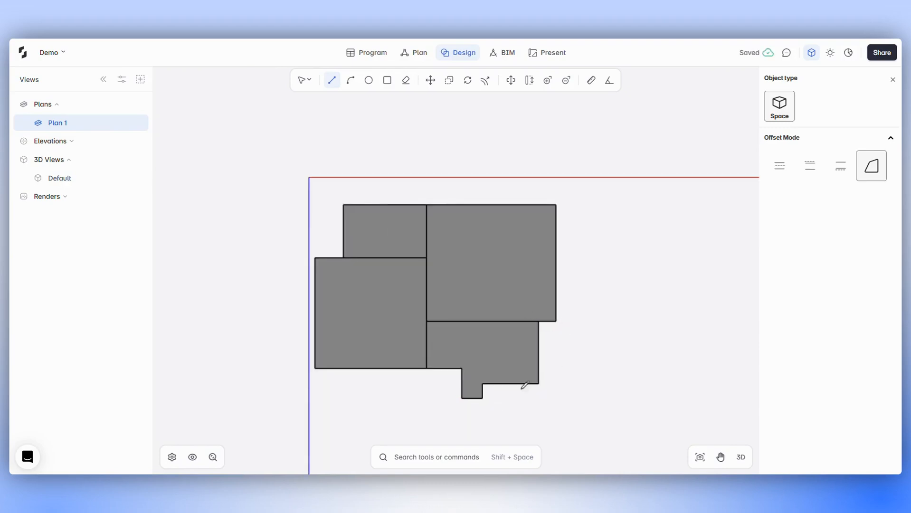
scroll(600, 368, "down", 1)
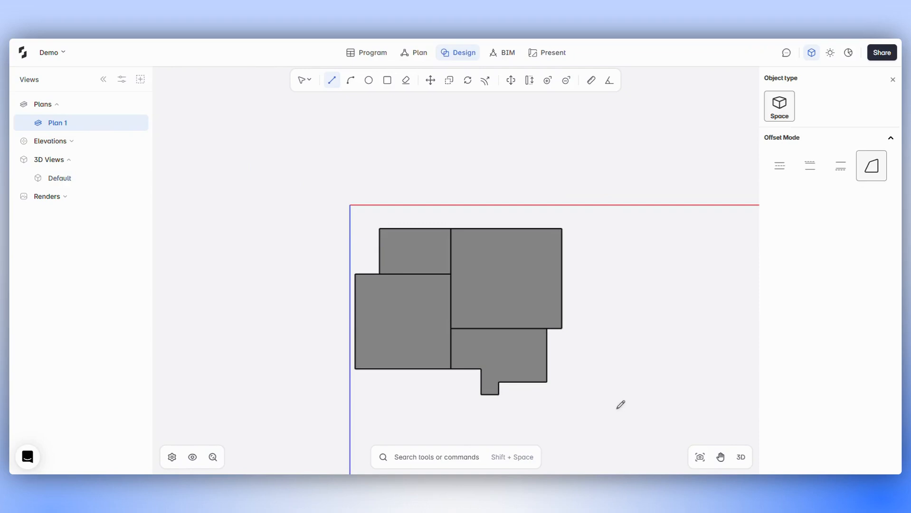
Step: Start a curved space outline below the plan with two connected arcs, the first spanning 50' 5"
left_click(355, 87)
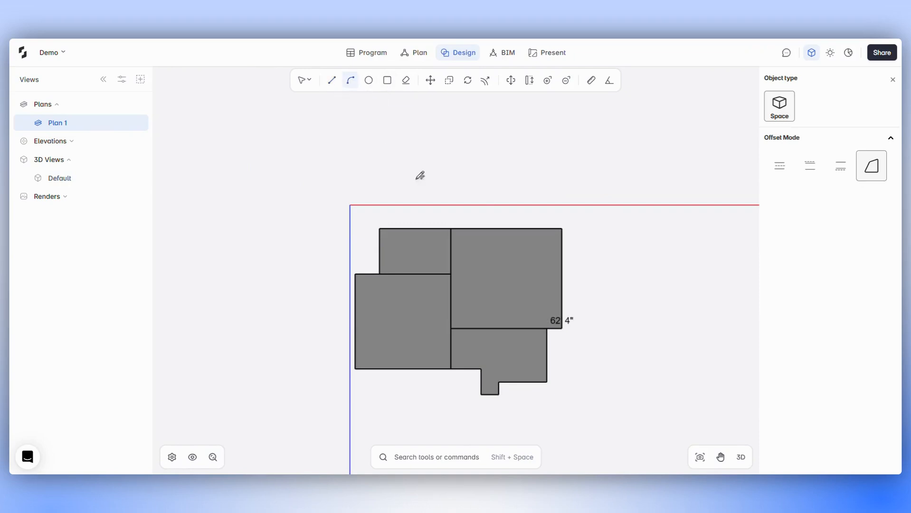
scroll(525, 198, "down", 1)
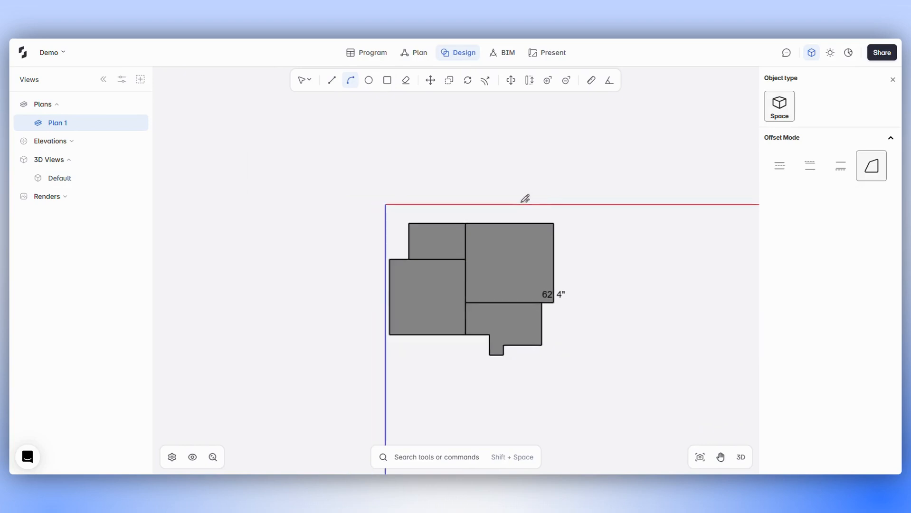
left_click(476, 379)
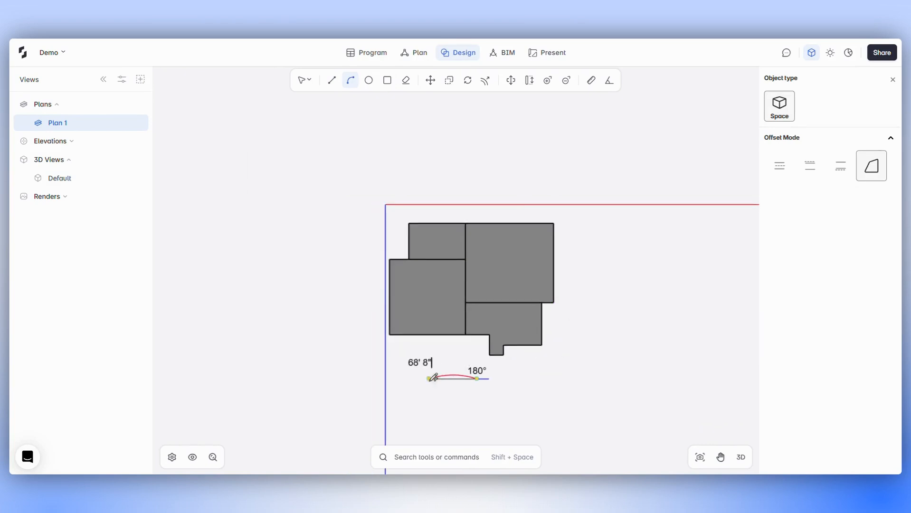
scroll(432, 377, "up", 3)
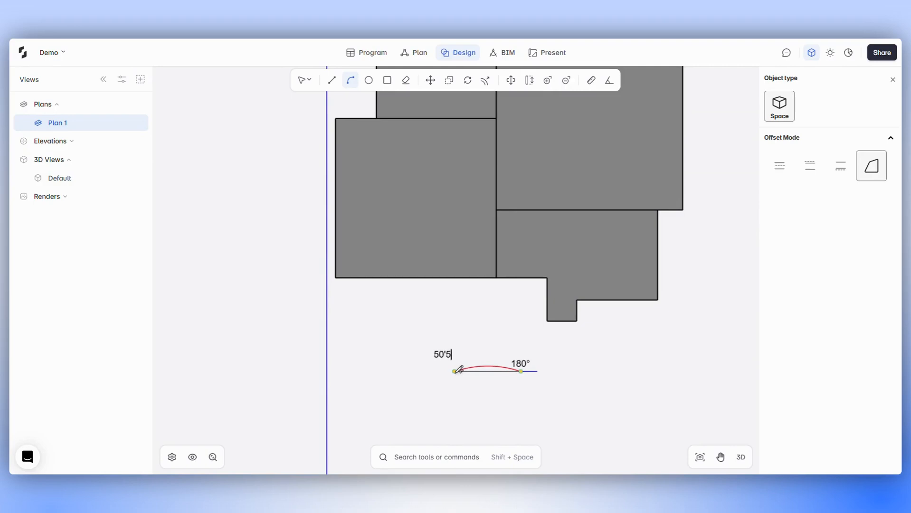
left_click(446, 371)
left_click(479, 381)
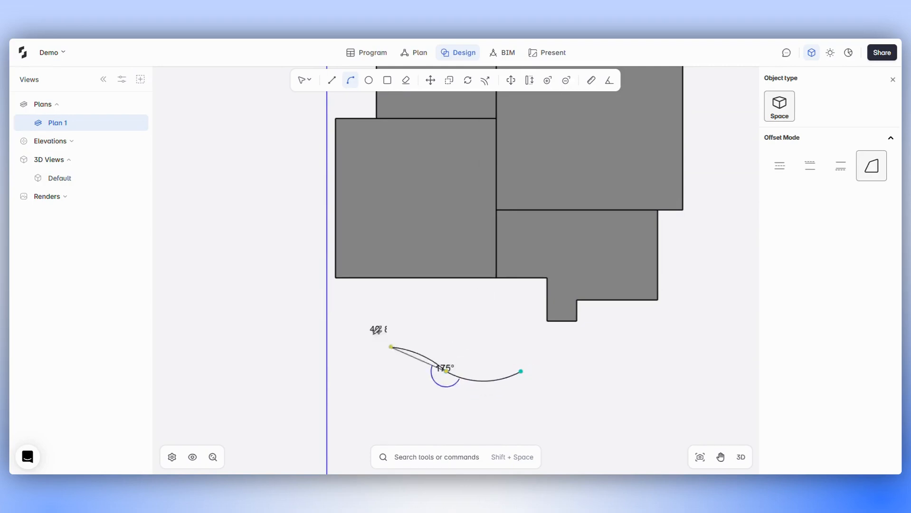
left_click(372, 330)
left_click(401, 333)
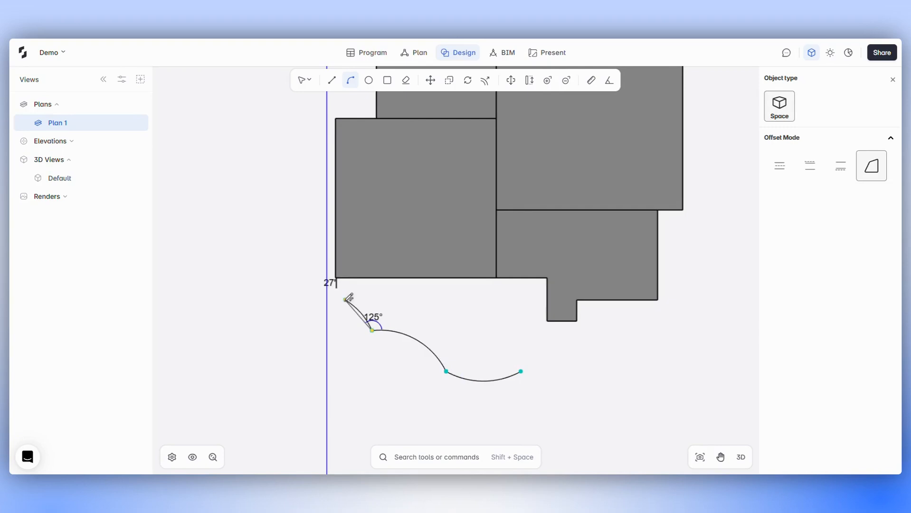
Step: Continue the outline with straight lines to the lower-left space's bottom-left corner, along its bottom edge to the stepped space's notch, and down about 47' 4"
key("l")
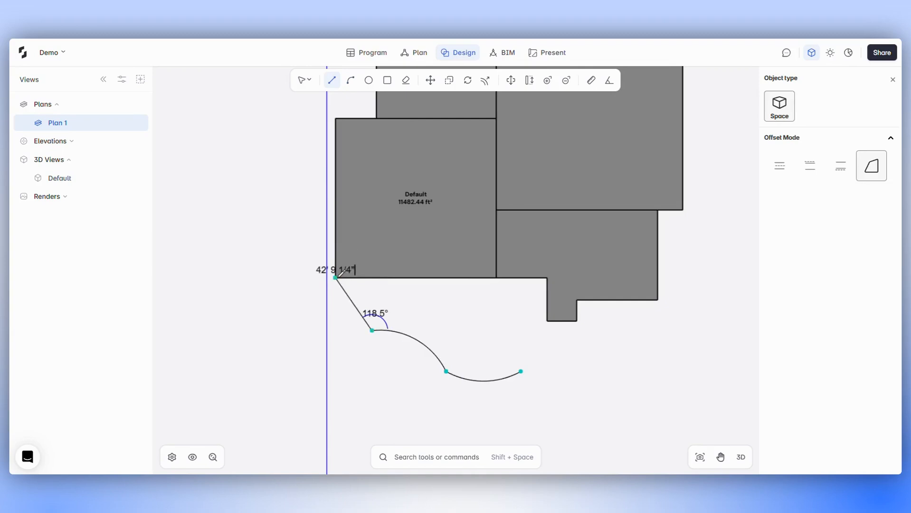
left_click(335, 277)
left_click(548, 277)
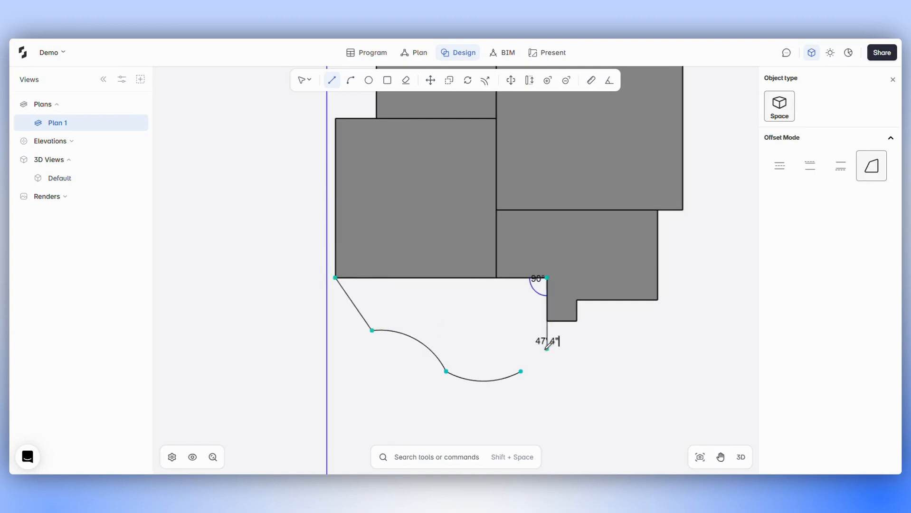
left_click(546, 349)
Step: Close the curved space with an arc from the vertical line's lower end to the start of the first arc
key("a")
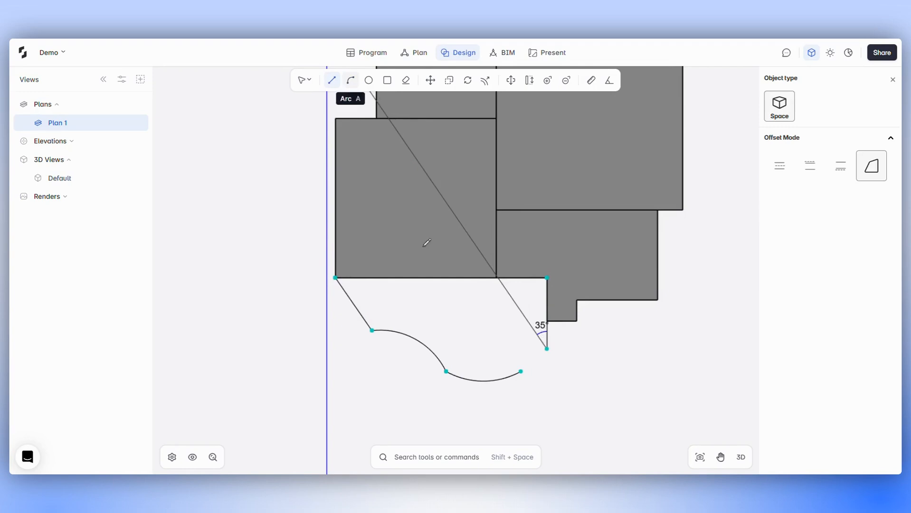
left_click(350, 80)
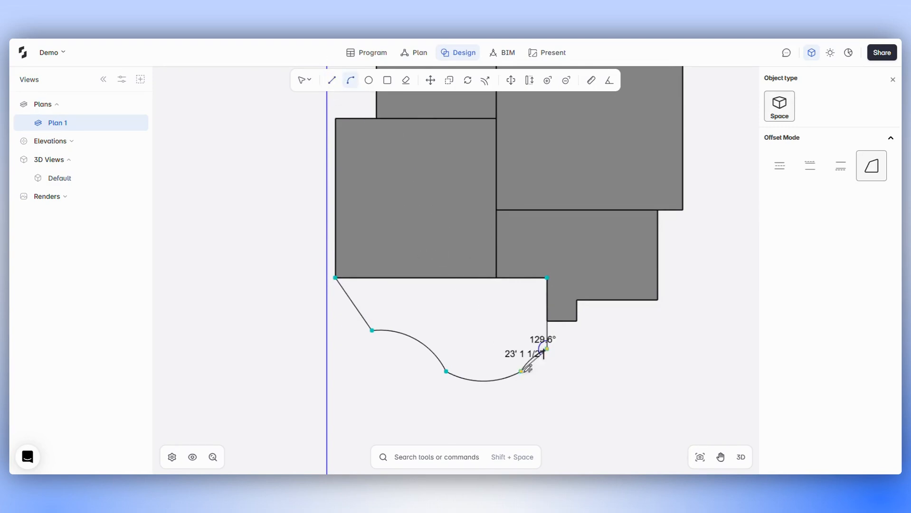
left_click(536, 361)
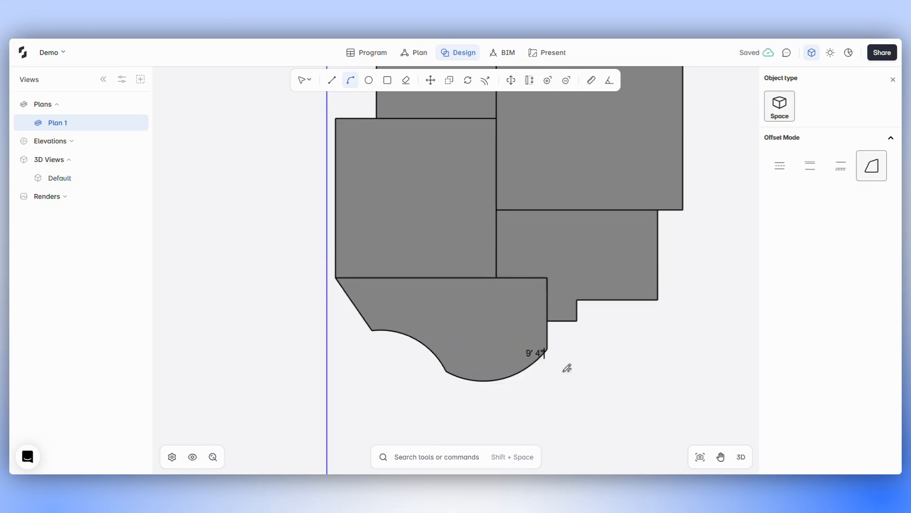
scroll(565, 366, "down", 2)
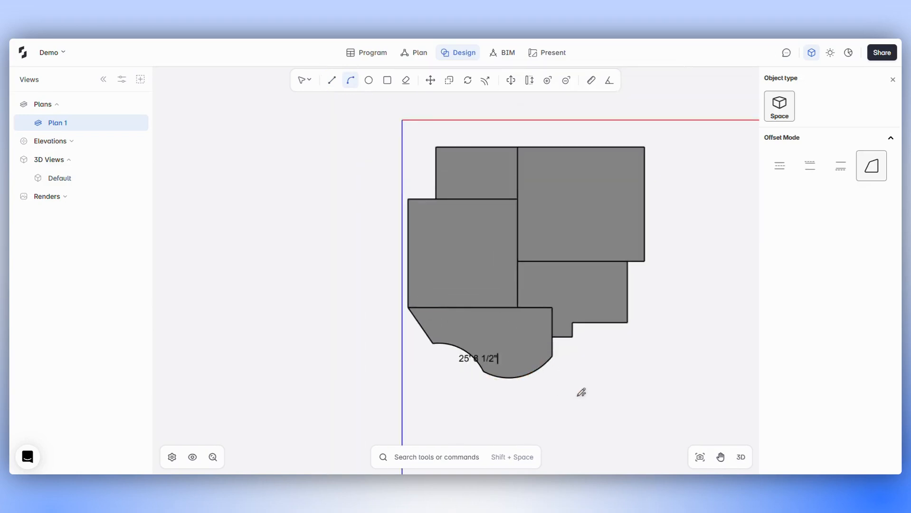
Step: Draw a circular space just below the concave edge of the curved space, entering its radius
left_click(369, 80)
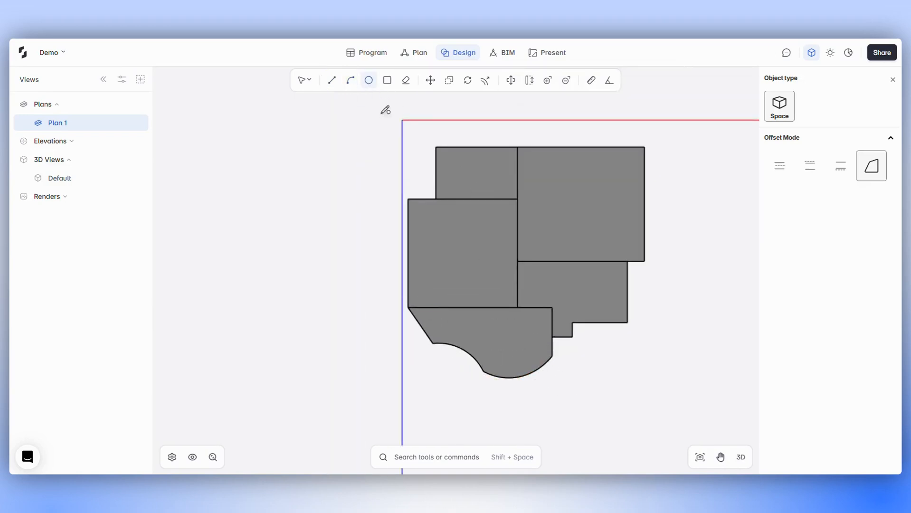
scroll(449, 375, "up", 2)
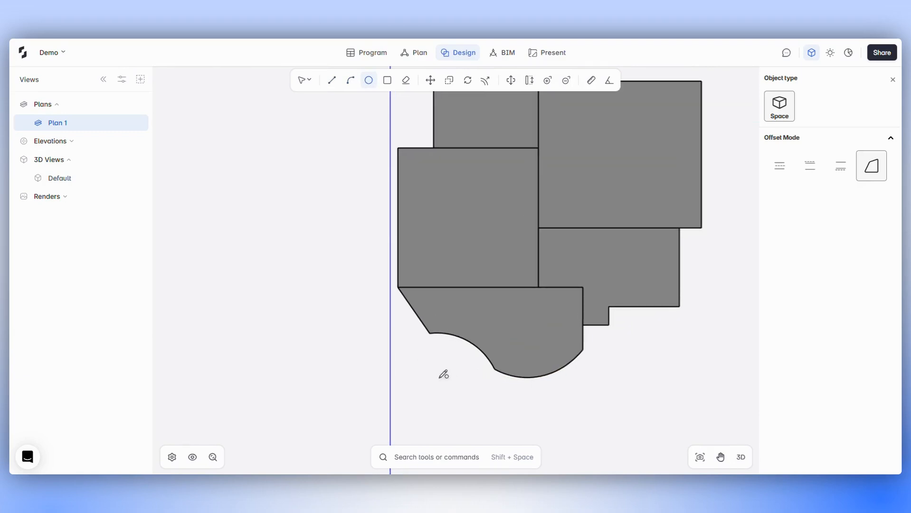
left_click(438, 378)
key("Escape")
left_click(449, 374)
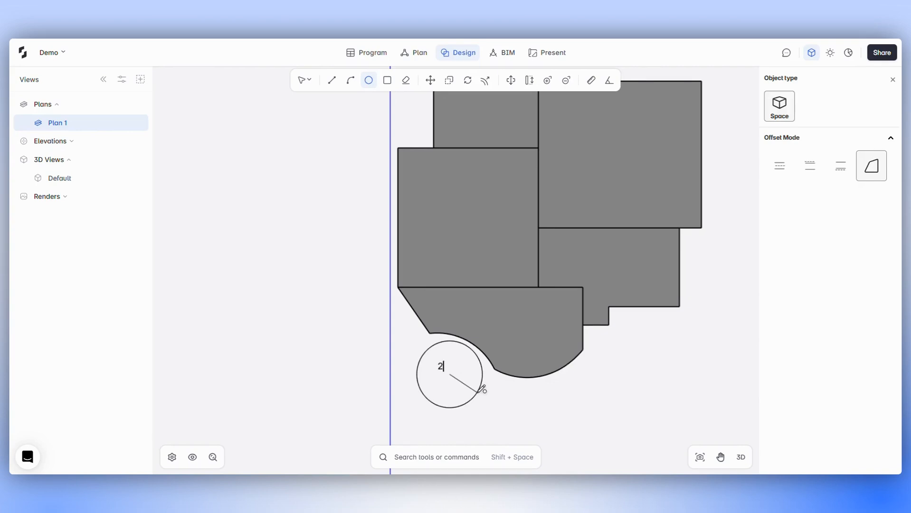
key("Return")
scroll(540, 389, "down", 2)
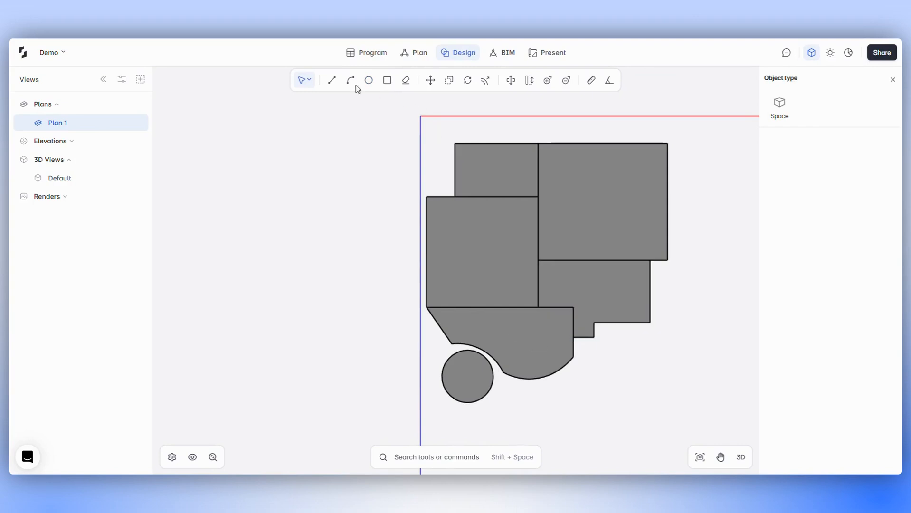
Step: Set the Line tool's offset mode to External with an offset width of 6'
left_click(332, 80)
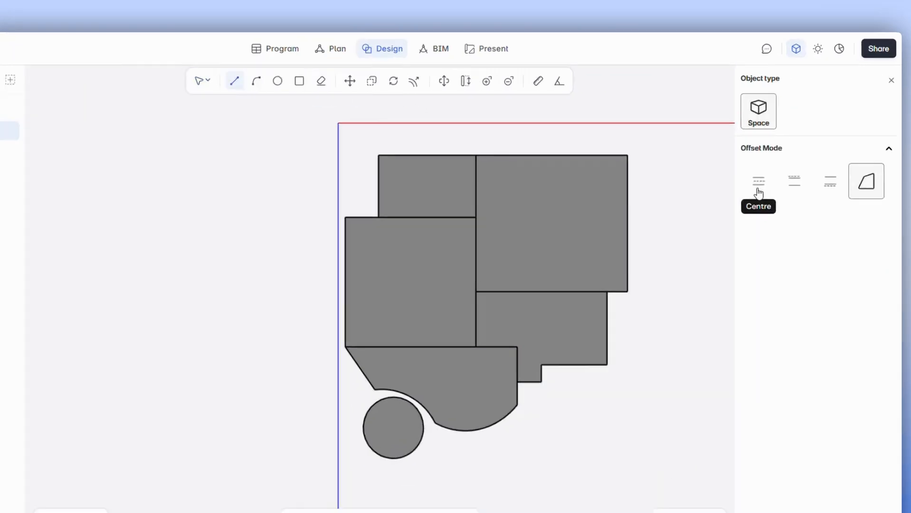
left_click(759, 194)
left_click(797, 189)
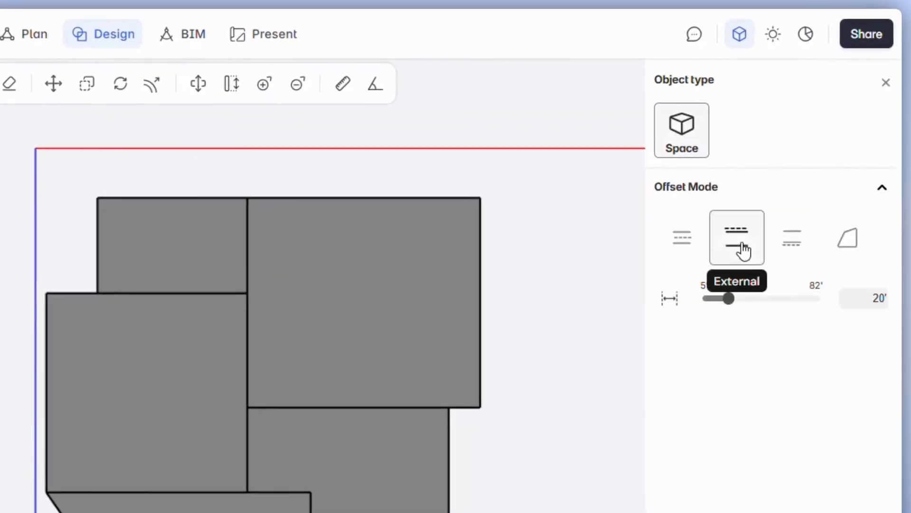
mouse_move(733, 304)
left_mouse_down()
mouse_move(706, 301)
mouse_move(765, 304)
mouse_move(719, 310)
left_mouse_up()
left_click(886, 298)
type("6")
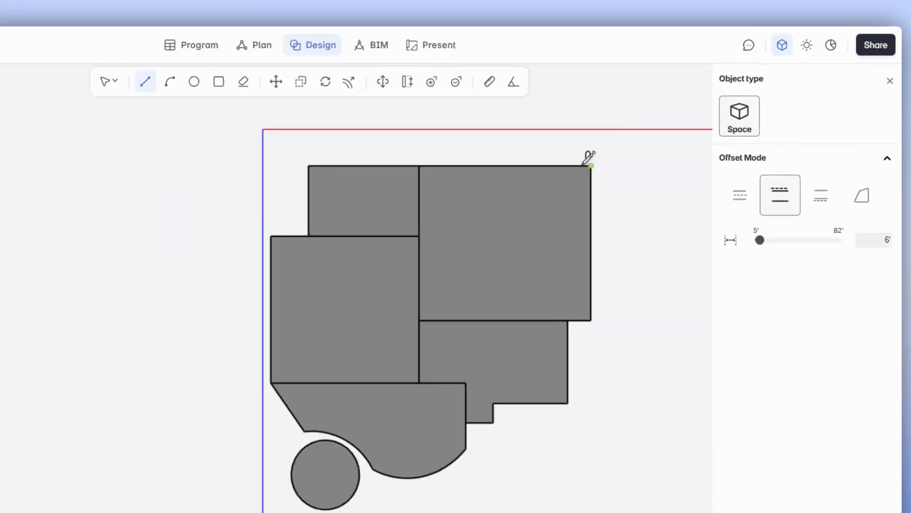
Step: Draw a strip space from the plan's top-right corner along the top and stepped left edges to the lower end of the curved space's slanted edge
left_click(480, 198)
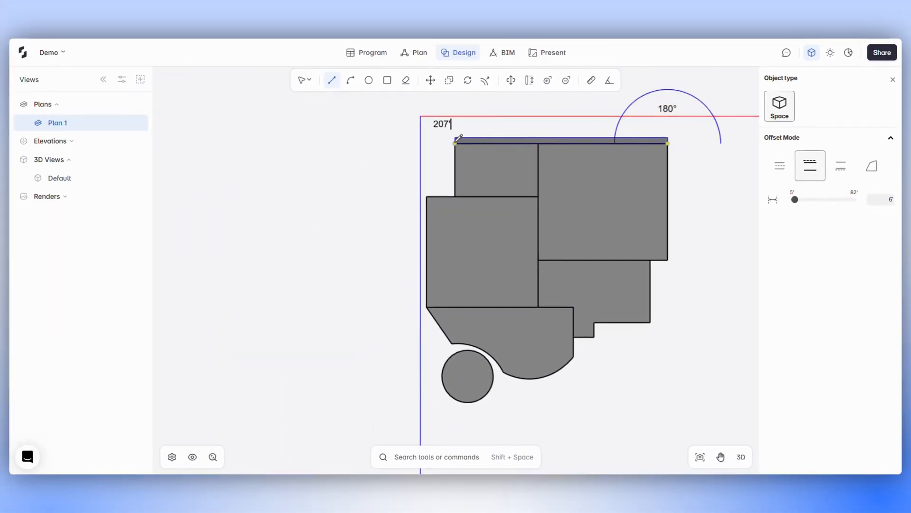
left_click(97, 198)
left_click(97, 294)
left_click(426, 196)
left_click(426, 307)
double_click(451, 343)
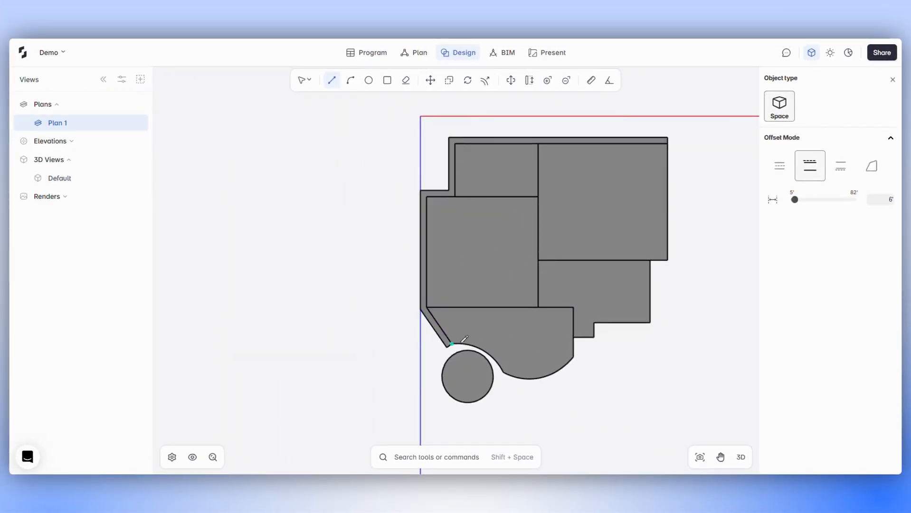
Step: Draw a rectangular ring space in Centre offset mode, standing free to the right of the plan's large upper-right space
left_click(387, 80)
scroll(304, 188, "down", 1)
scroll(664, 178, "up", 2)
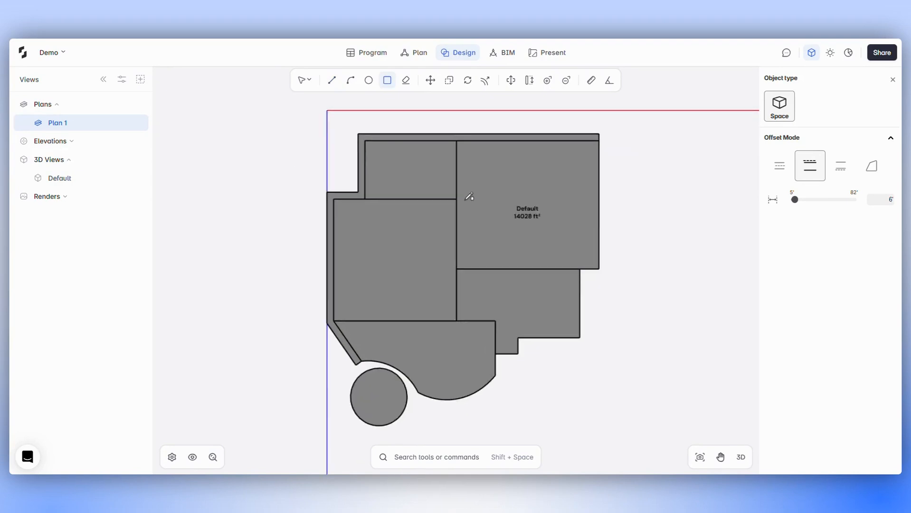
scroll(478, 205, "down", 1)
left_click(626, 153)
scroll(706, 208, "up", 2)
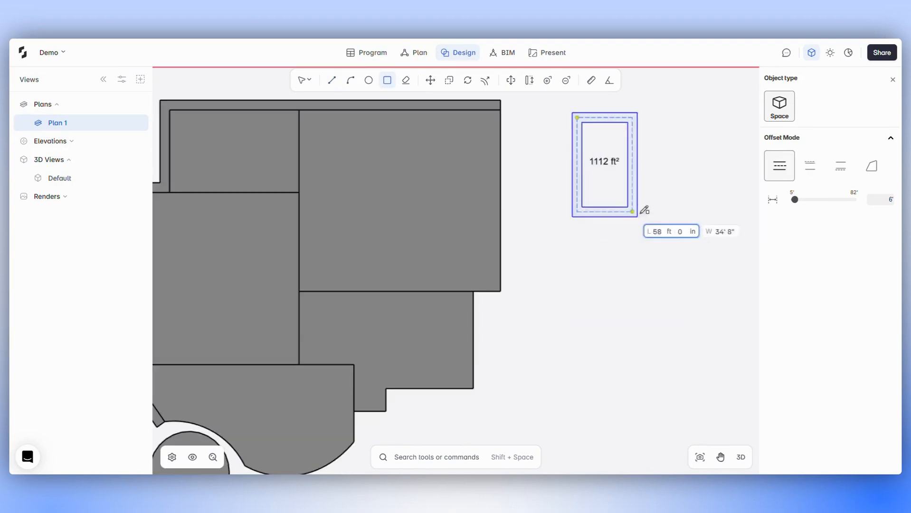
left_click(654, 201)
scroll(688, 226, "down", 2)
scroll(684, 226, "down", 1)
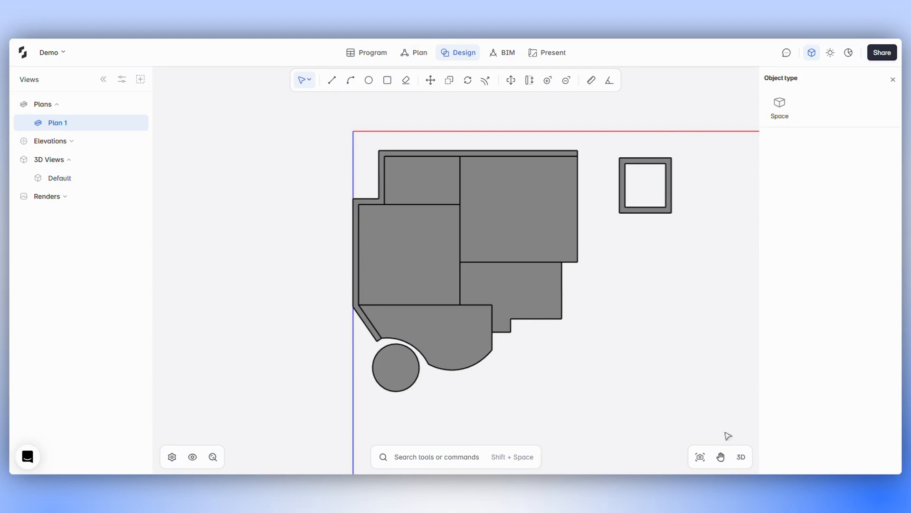
Step: Switch to the 3D view and draw a circular ring space beside the solid round space
left_click(740, 457)
left_click(373, 80)
left_click(227, 284)
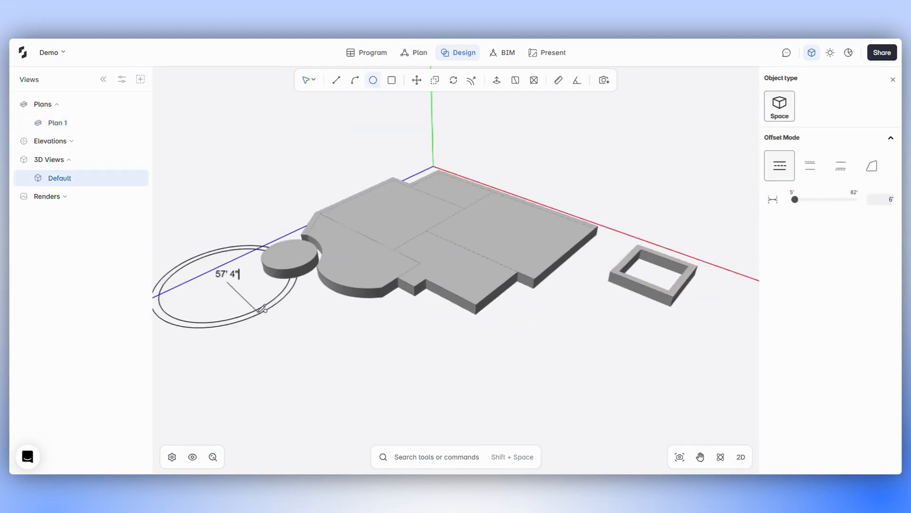
left_click(240, 297)
middle_click_drag(240, 297, 346, 322)
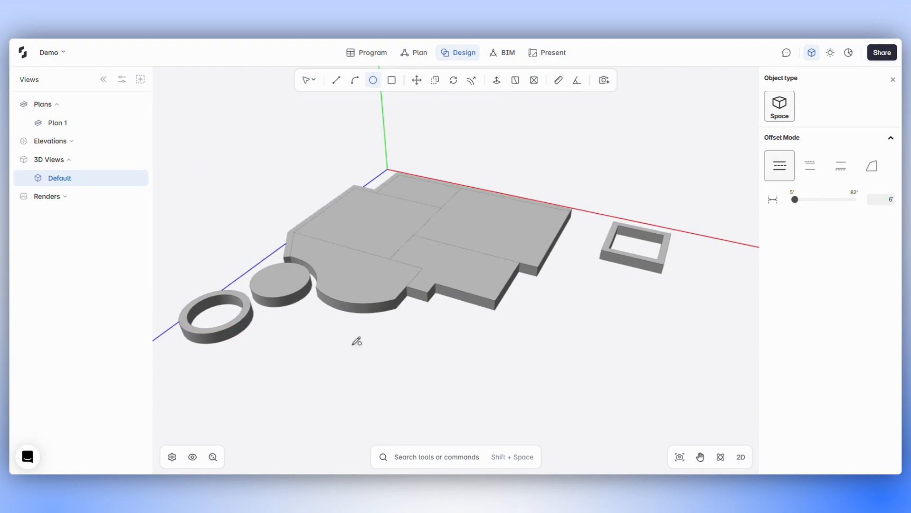
Step: Back in the 2D plan, cut off the large upper-right space's lower-right corner with Free Form lines from its bottom edge to its right edge
left_click(742, 458)
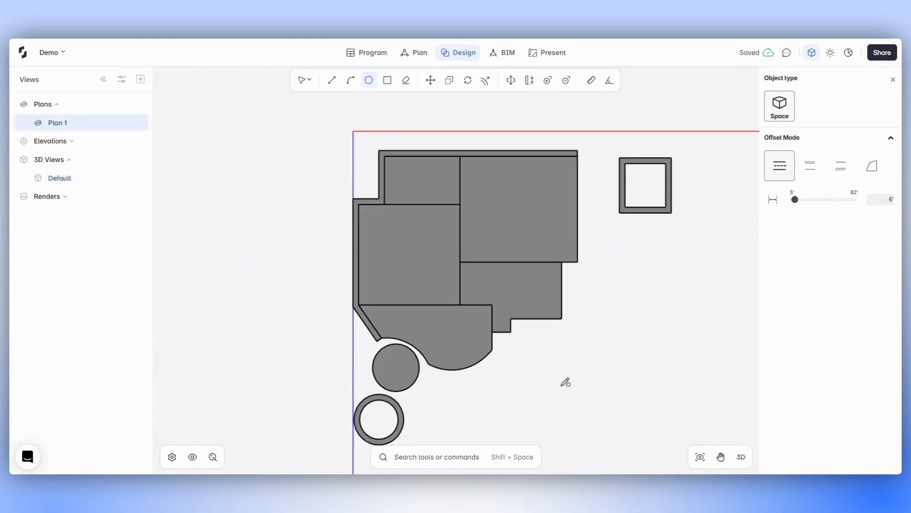
scroll(498, 238, "up", 3)
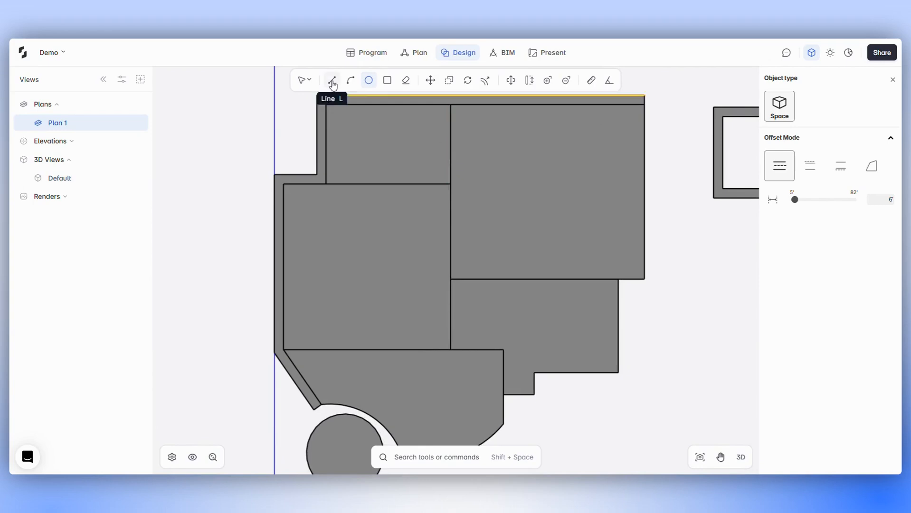
left_click(332, 79)
left_click(871, 166)
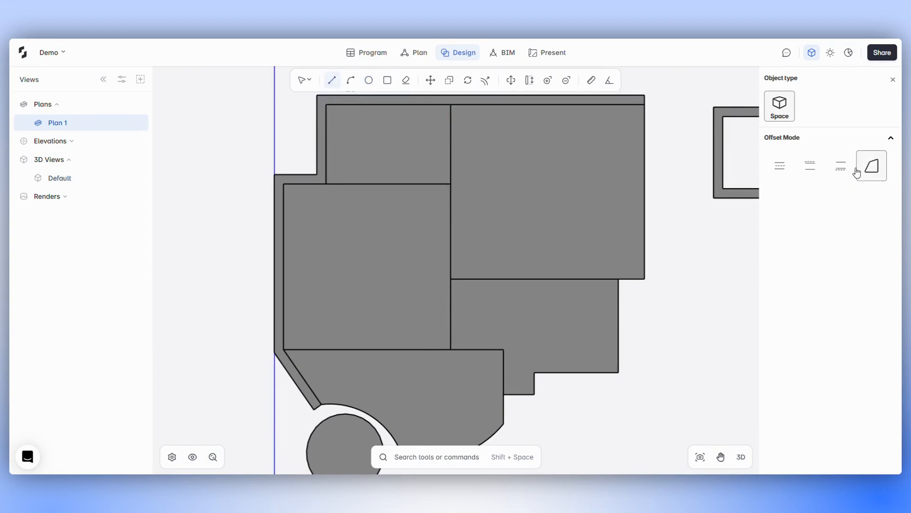
left_click(564, 279)
left_click(563, 206)
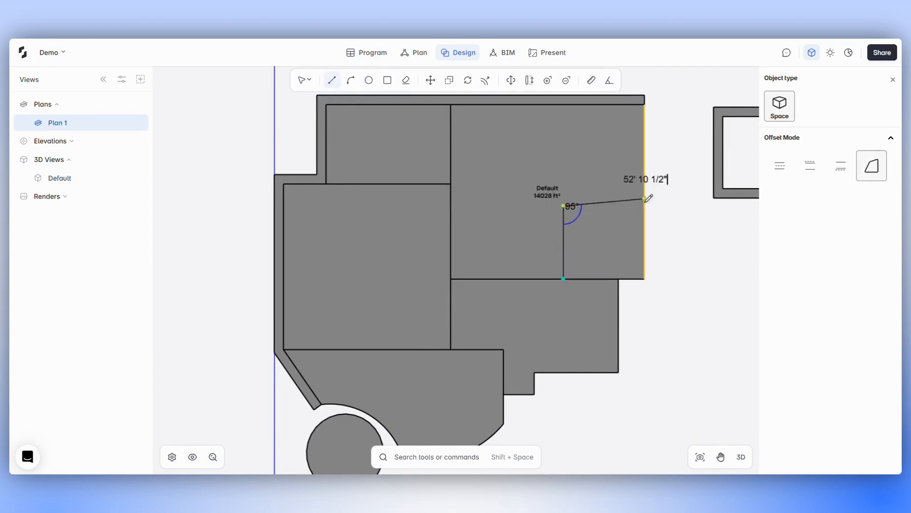
left_click(645, 206)
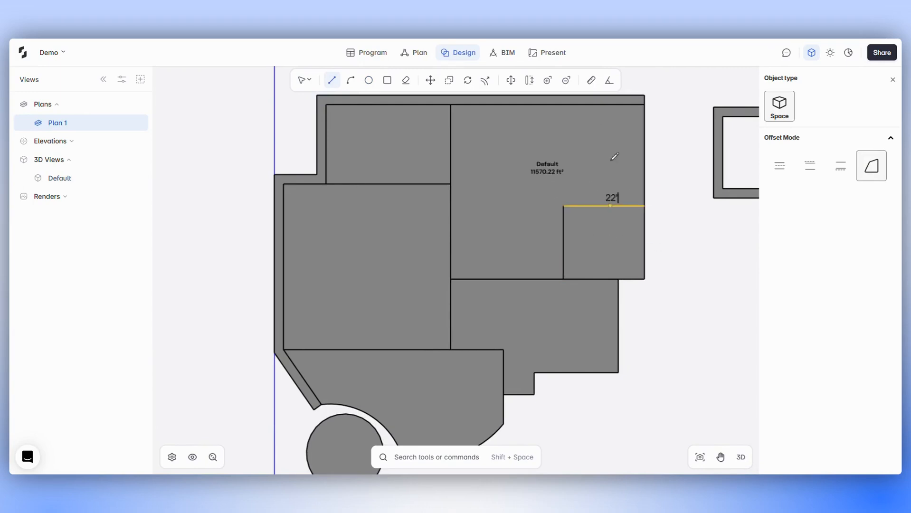
Step: Draw a vertical dividing line from the middle of the new corner space's top edge up to the strip's outer edge
left_click(611, 206)
scroll(607, 115, "down", 1)
left_click(608, 114)
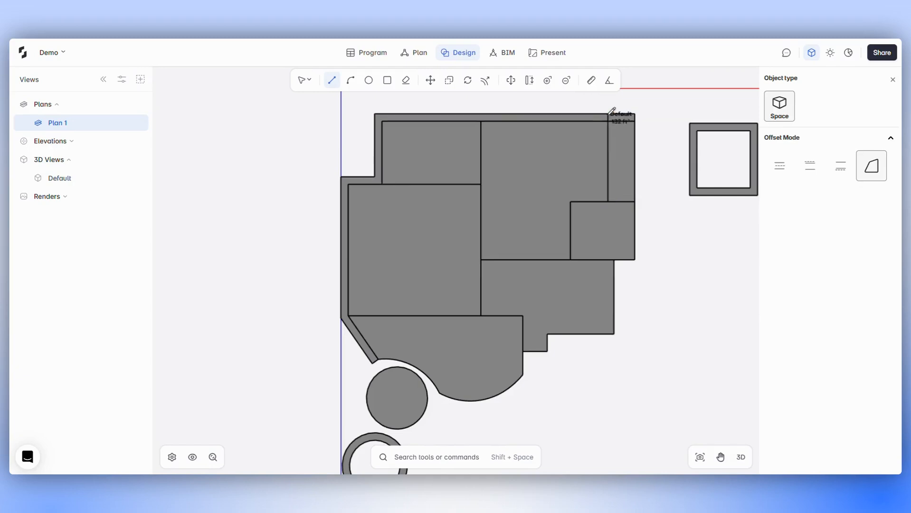
Step: Divide off an upper band with a horizontal line and outline a small rectangular space beneath it against the left edge
left_click(531, 158)
left_click(531, 204)
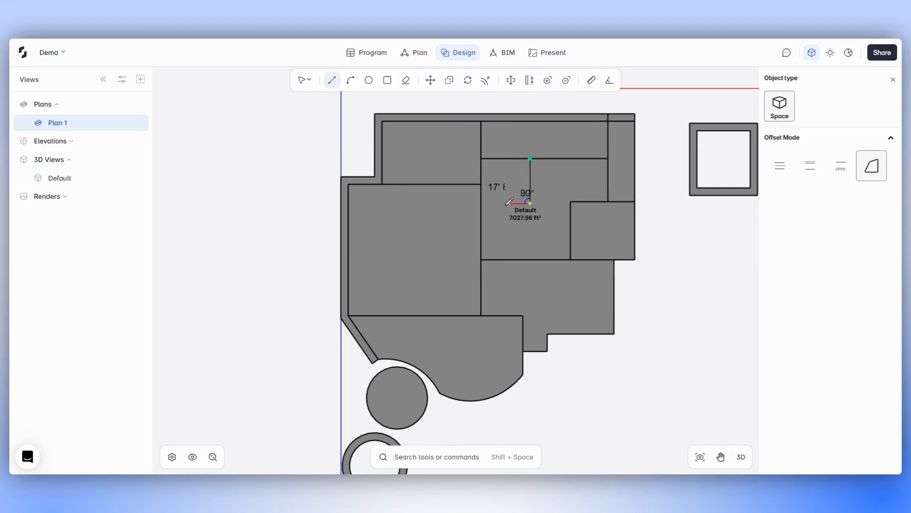
left_click(481, 204)
Step: Split the large left space with an arc from its left edge to its top edge, bulging toward the lower right
key("a")
left_click(348, 297)
left_click(418, 184)
left_click(411, 258)
key("Escape")
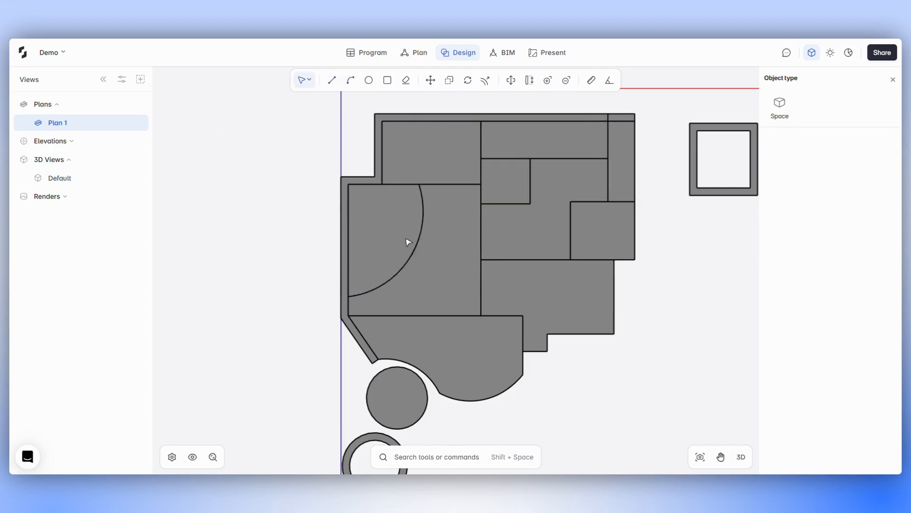
Step: In the 3D view, split the stepped space with a line from its inner notch corner to its far edge and another separating the notch
scroll(628, 357, "up", 1)
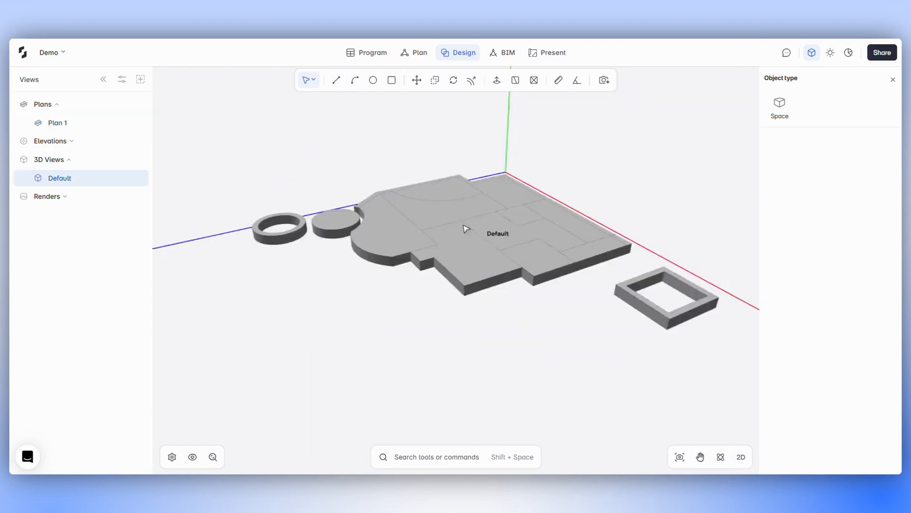
scroll(463, 225, "up", 2)
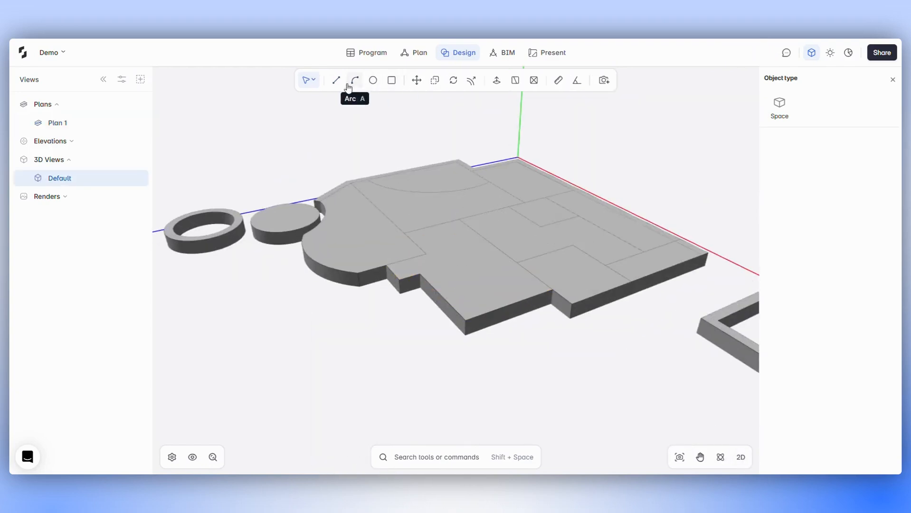
left_click(337, 80)
left_click(420, 274)
left_click(499, 250)
middle_click_drag(568, 272, 451, 254)
left_click(422, 257)
left_click(458, 267)
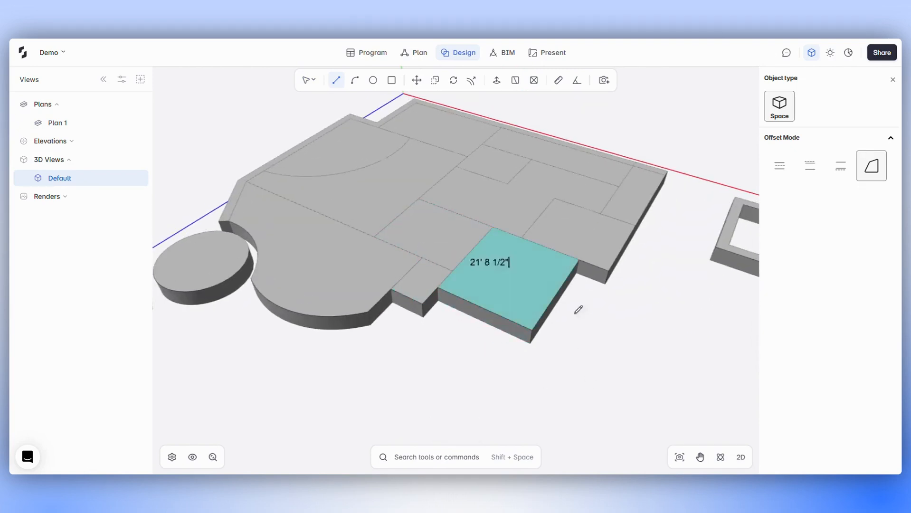
Step: In the 2D plan, erase the small rectangular space's inner edge and the edge shared by the left and curved spaces
left_click(740, 457)
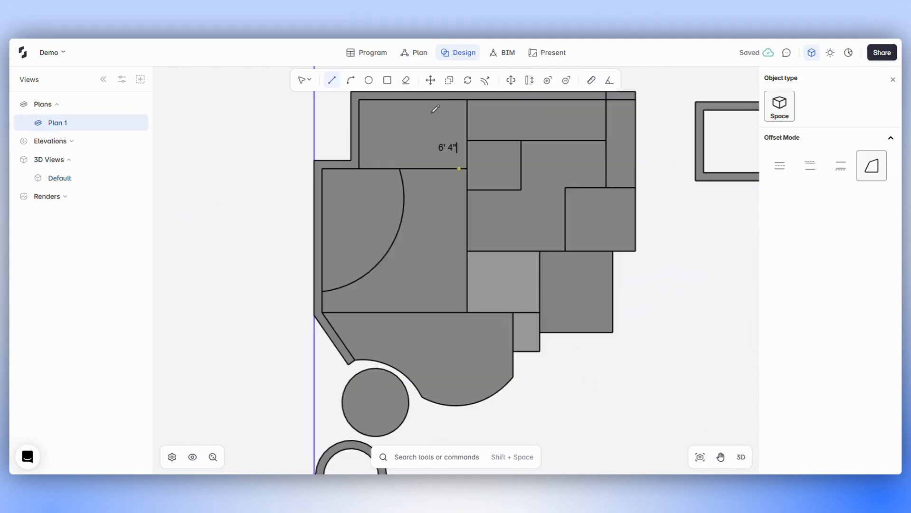
key("Escape")
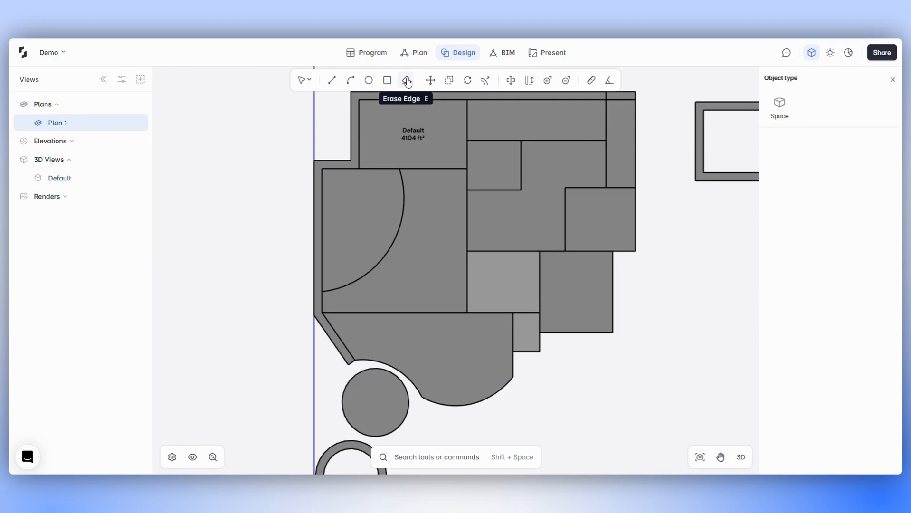
left_click(407, 81)
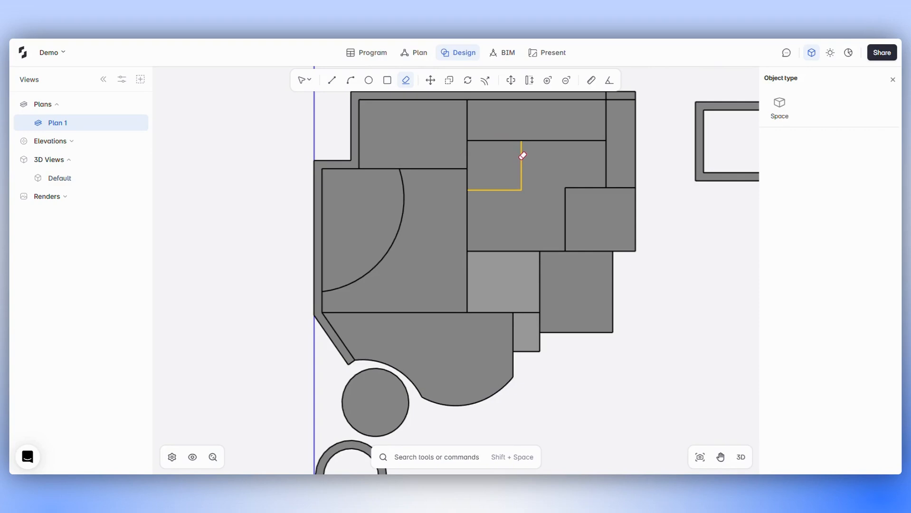
left_click(522, 157)
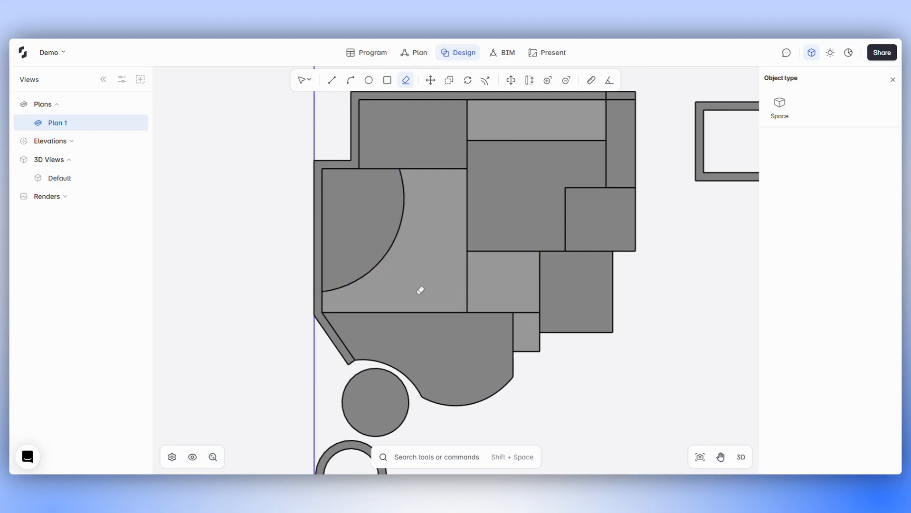
left_click(427, 311)
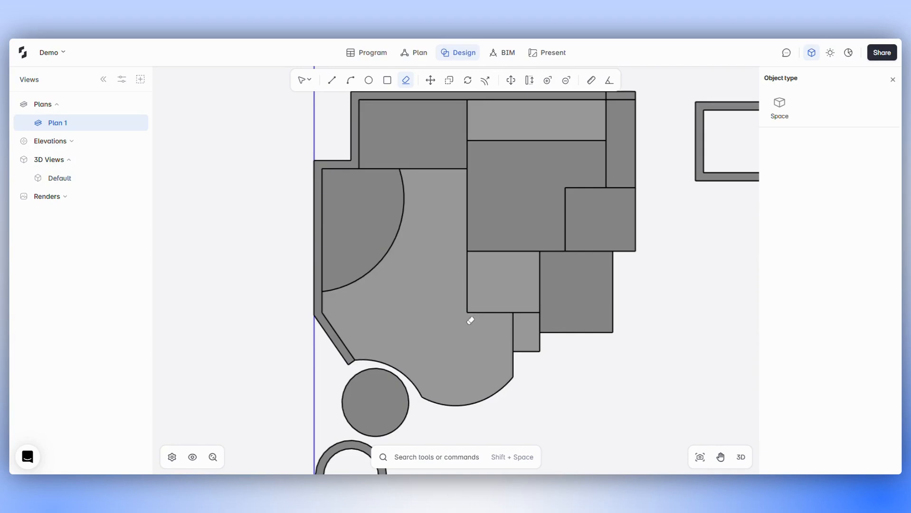
Step: Draw a Free Form rectangular space entirely inside the large space below the upper band
left_click(386, 85)
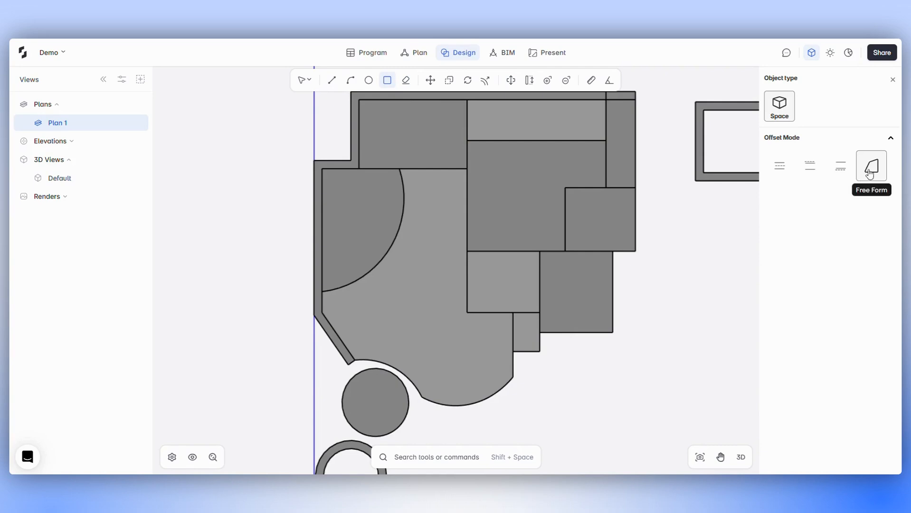
scroll(496, 168, "up", 1)
left_click(484, 160)
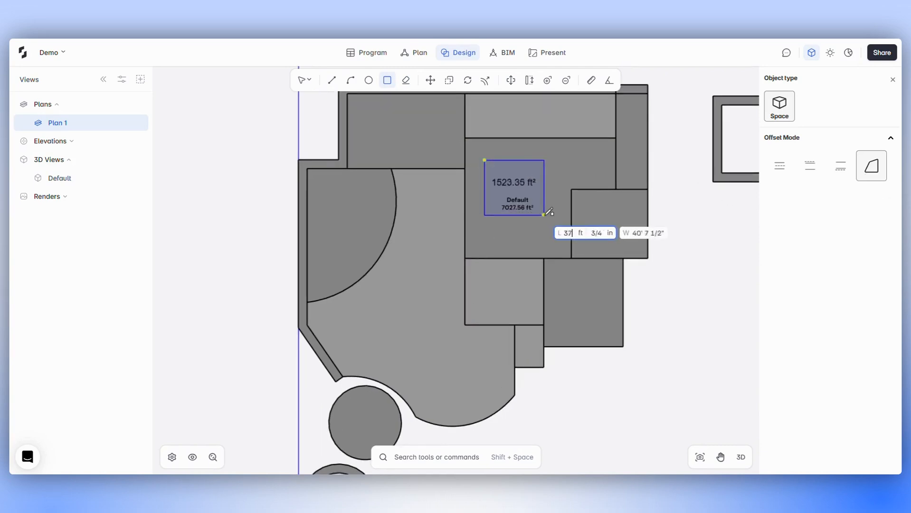
left_click(560, 234)
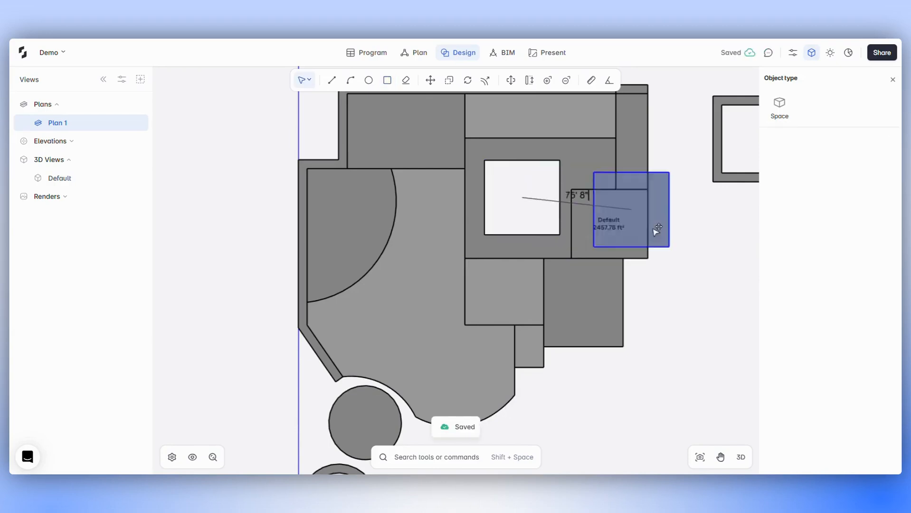
Step: Try moving the inner rectangular space out of its surrounding space in plan and in 3D, undoing each move
left_click_drag(654, 229, 657, 230)
key("ctrl+z")
left_click(739, 457)
scroll(546, 230, "up", 3)
left_click(515, 243)
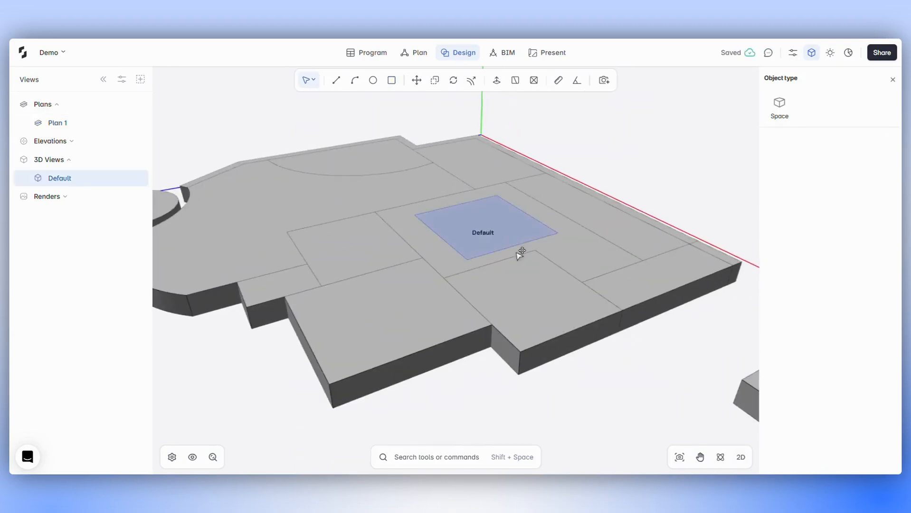
left_click_drag(517, 252, 521, 266)
key("ctrl+z")
middle_click_drag(468, 306, 576, 311)
Step: Return to the 2D plan and draw a closed L-shaped space with lines inside the merged left space
left_click(742, 458)
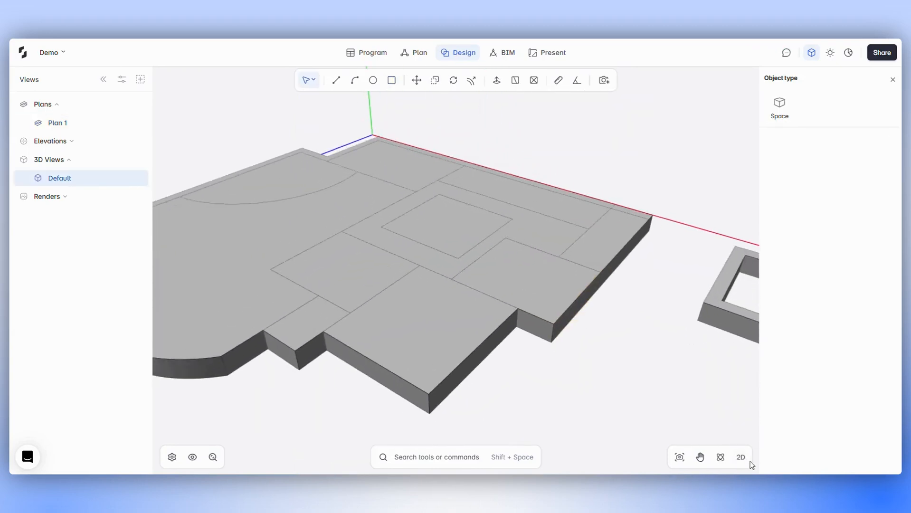
left_click(332, 79)
left_click(465, 325)
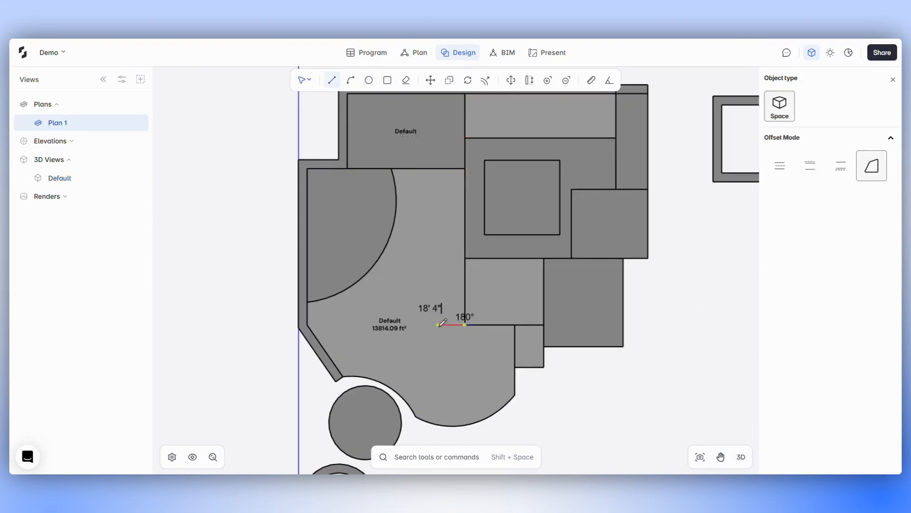
key("Escape")
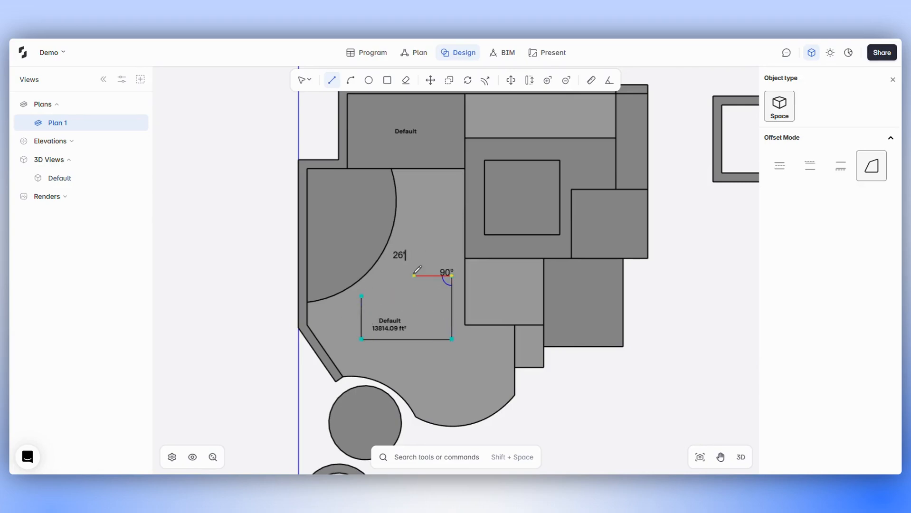
left_click(361, 296)
Step: In the 3D view, draw a rectangular space on top of the protruding square space at the model's front corner
left_click(739, 463)
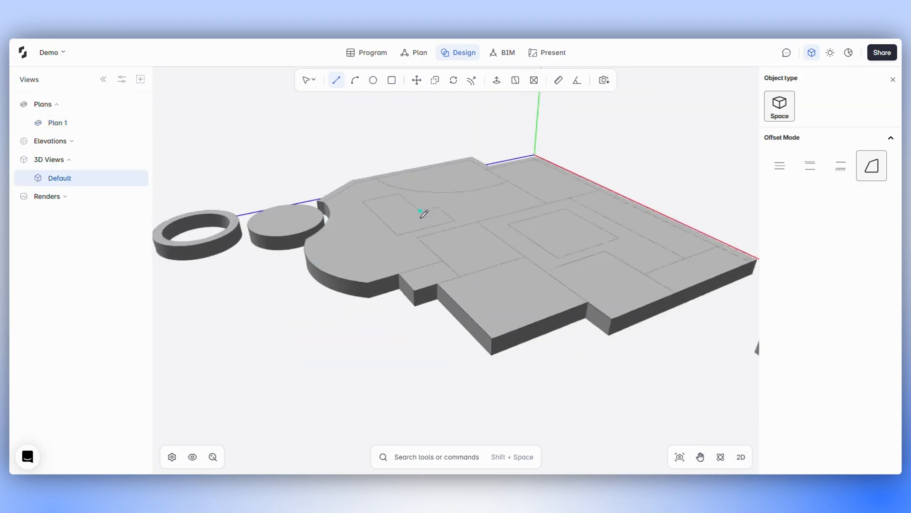
left_click(390, 81)
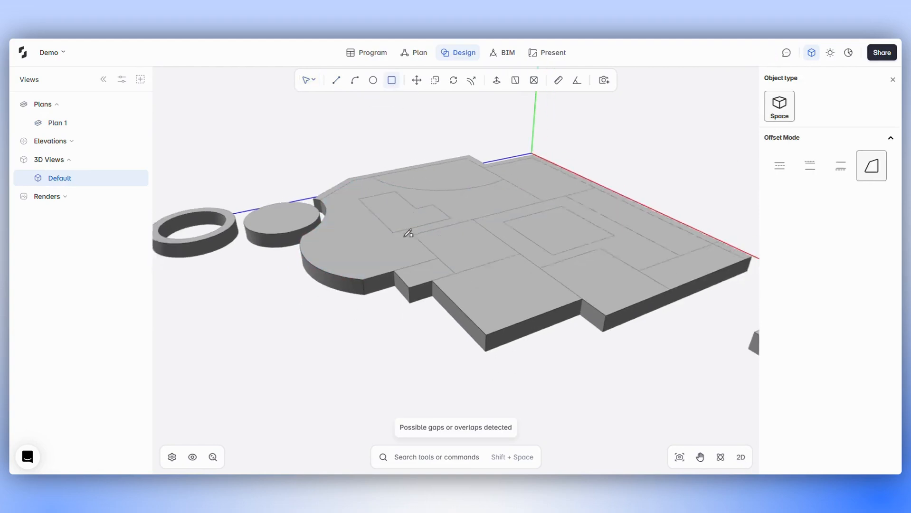
left_click(553, 276)
scroll(509, 279, "up", 3)
middle_click_drag(509, 279, 499, 307)
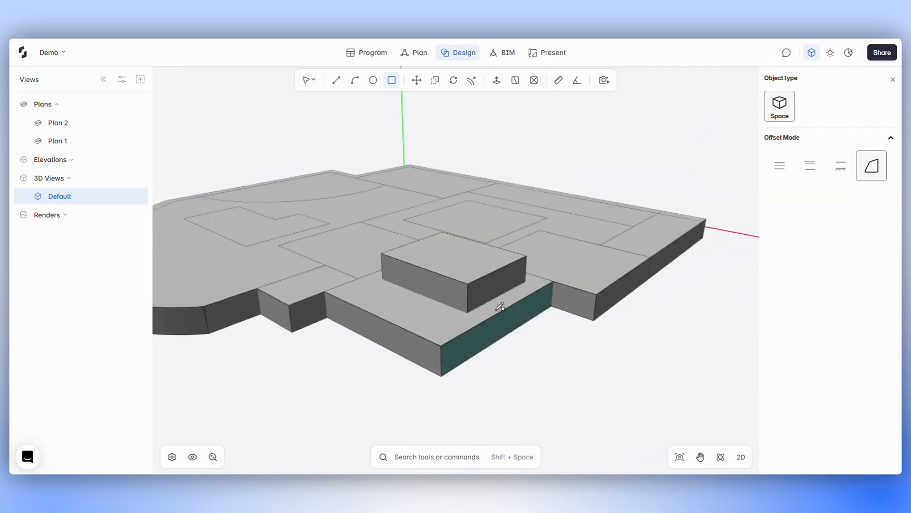
scroll(475, 302, "up", 3)
key("Escape")
scroll(457, 296, "up", 1)
scroll(457, 295, "down", 3)
middle_click_drag(507, 220, 513, 247)
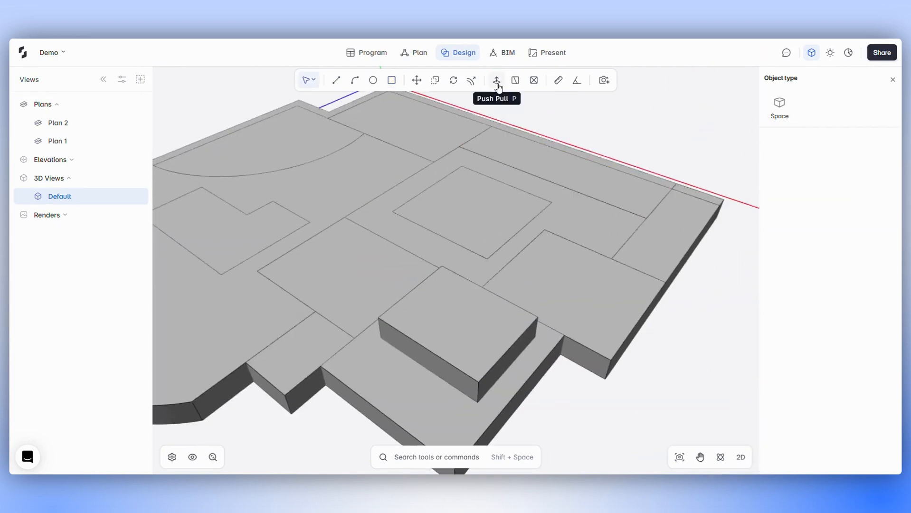
Step: Push Pull two adjacent side faces of the stacked rectangular space outward to enlarge it
left_click(499, 84)
middle_click_drag(470, 352, 457, 317)
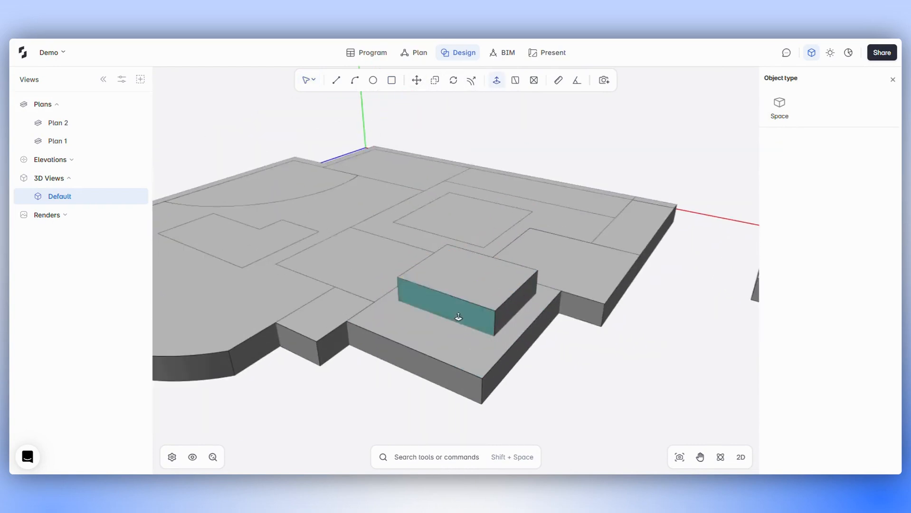
left_click(458, 318)
left_click(437, 330)
left_click(500, 323)
left_click(509, 326)
Step: Push Pull the neighbouring corner space's front face forward and the base space's adjoining side face out to the outer edge
middle_click_drag(604, 322, 599, 338)
left_click(577, 301)
left_click(529, 363)
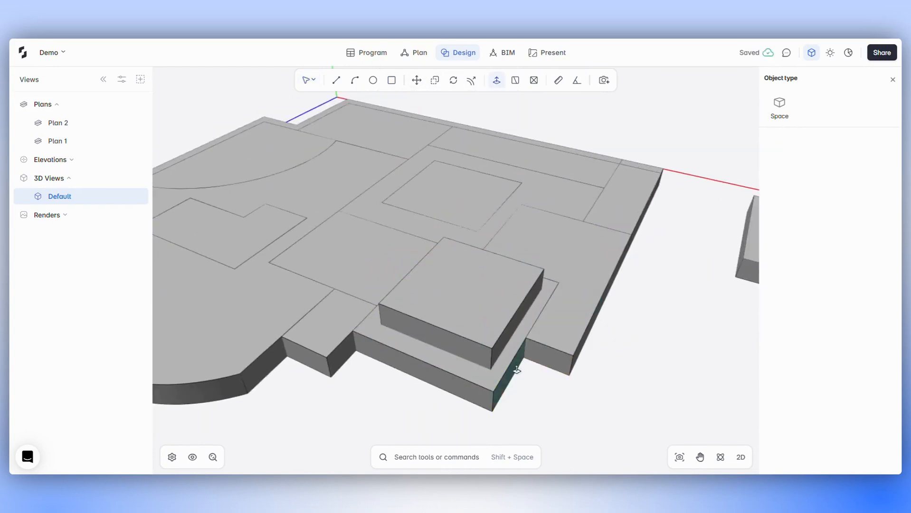
left_click(516, 370)
left_click(589, 308)
Step: Pull the front faces of the base space and the small adjoining space outward, bringing the small one to the curved space's corner
scroll(586, 302, "down", 3)
scroll(470, 363, "up", 2)
left_click(487, 335)
left_click(445, 338)
left_click(425, 334)
left_click(386, 353)
Step: Push Pull the small space's side face about 72' along the base space's front to the outer corner
left_click(432, 349)
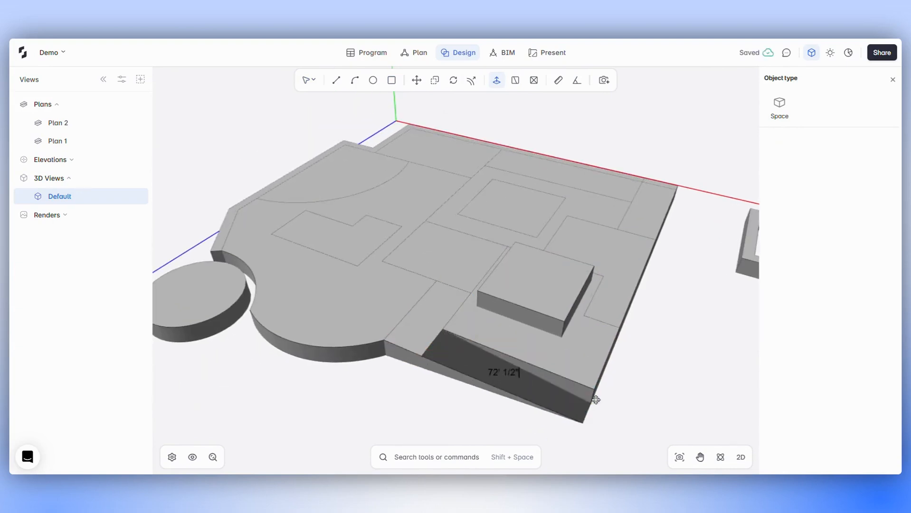
left_click(590, 404)
scroll(582, 394, "down", 3)
middle_click_drag(532, 361, 575, 368)
scroll(564, 180, "up", 2)
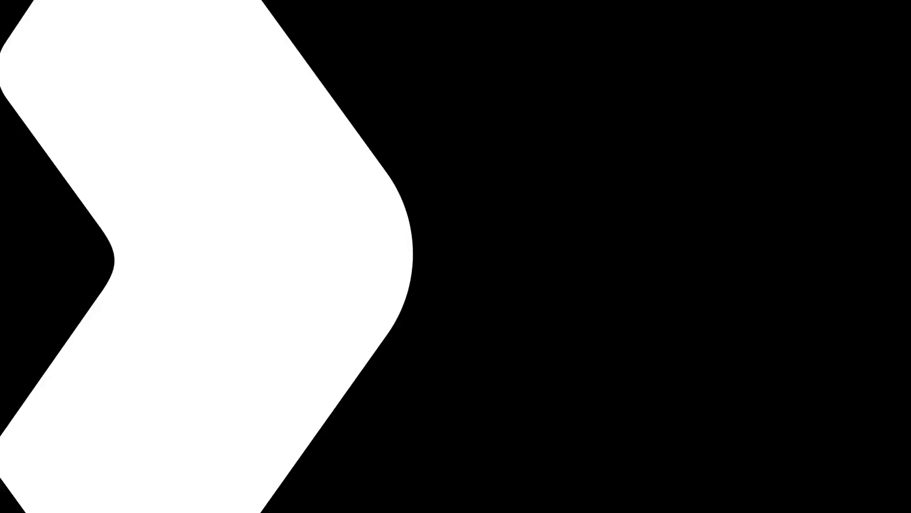